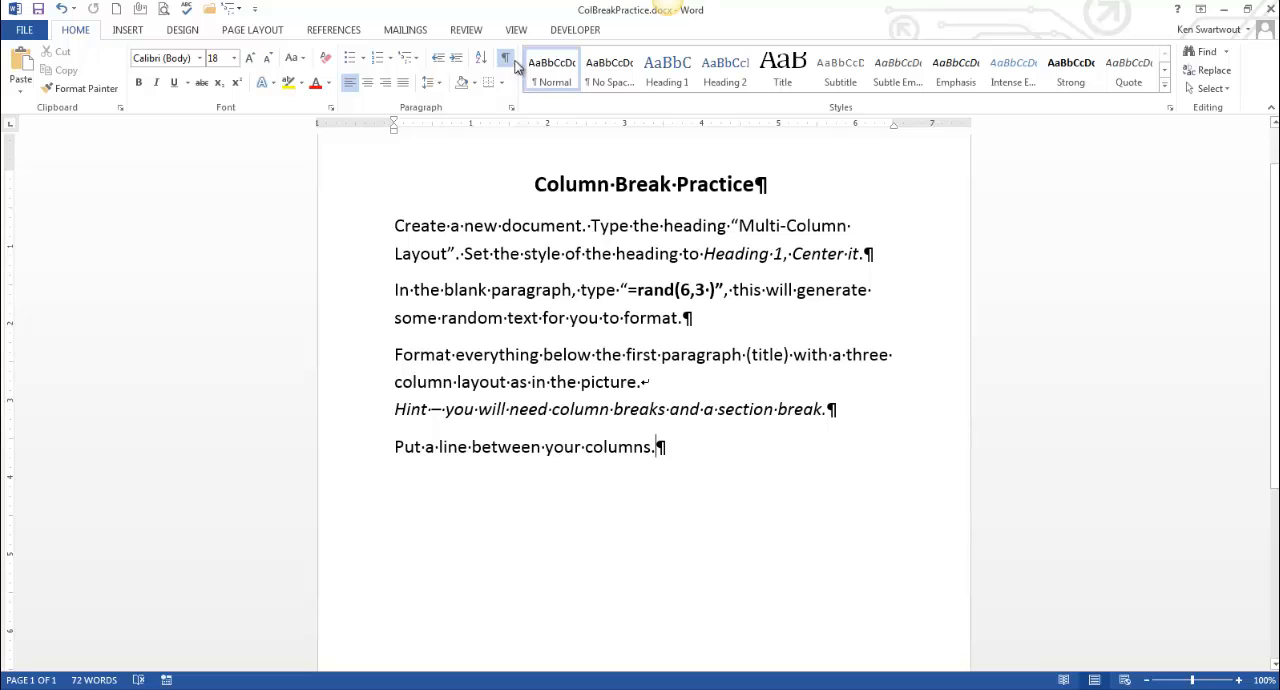
Step: Read through the Column Break Practice instructions, hiding formatting marks and selecting the text
left_click(505, 57)
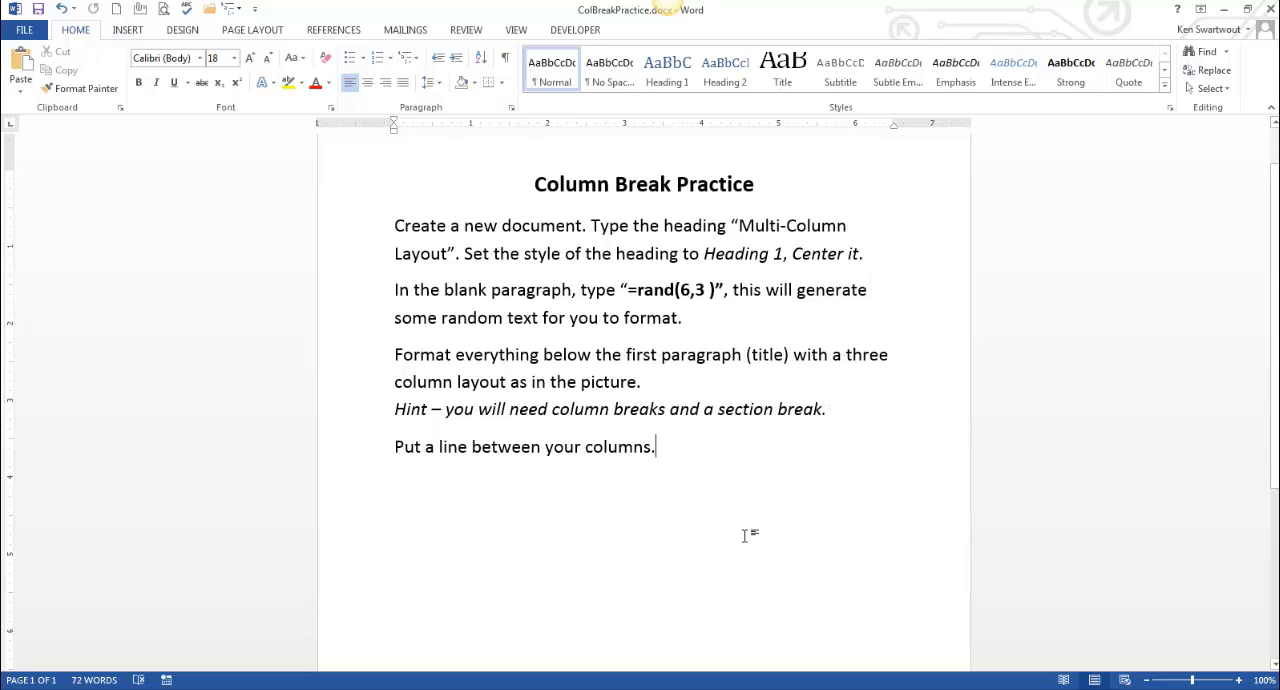
left_click_drag(680, 455, 330, 209)
key("ctrl+a")
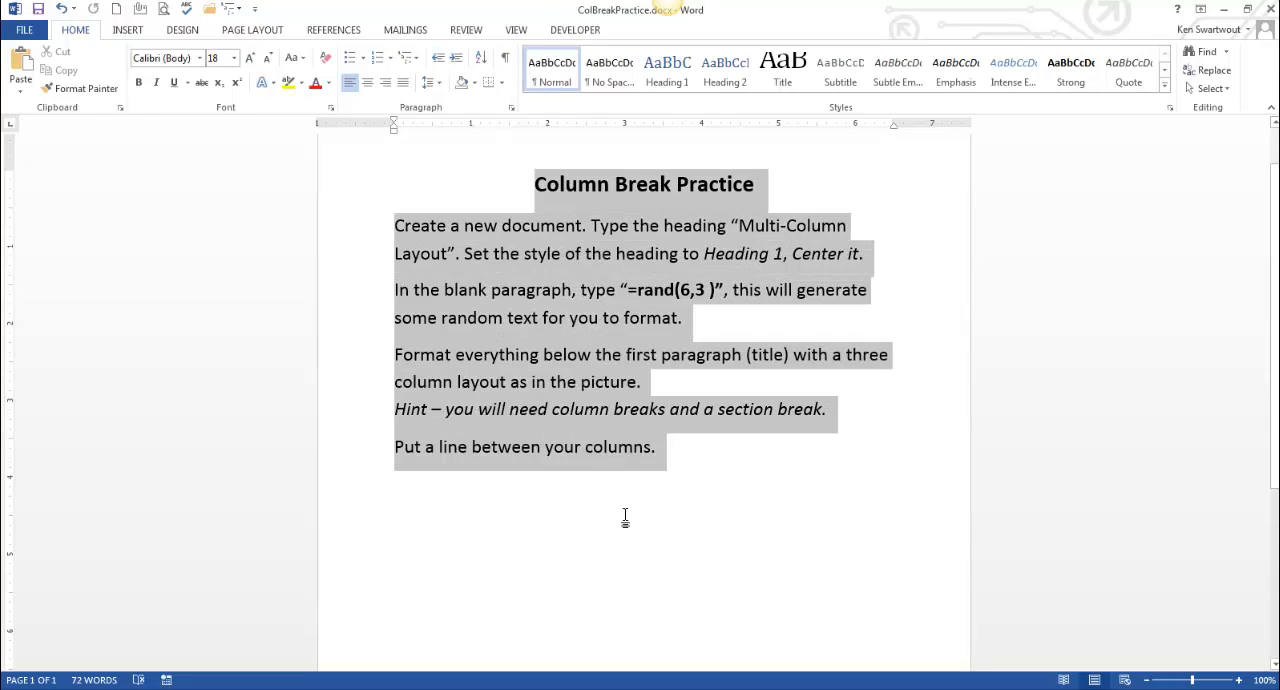
left_click(623, 518)
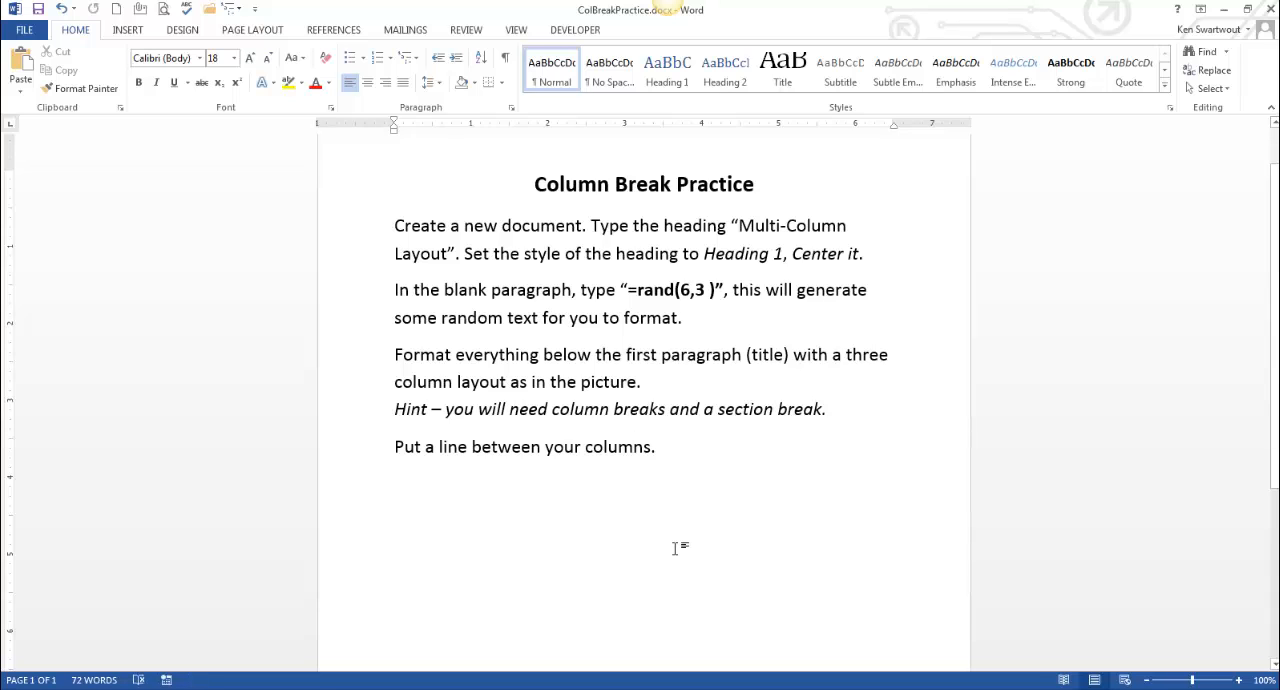
scroll(675, 548, "down", 7)
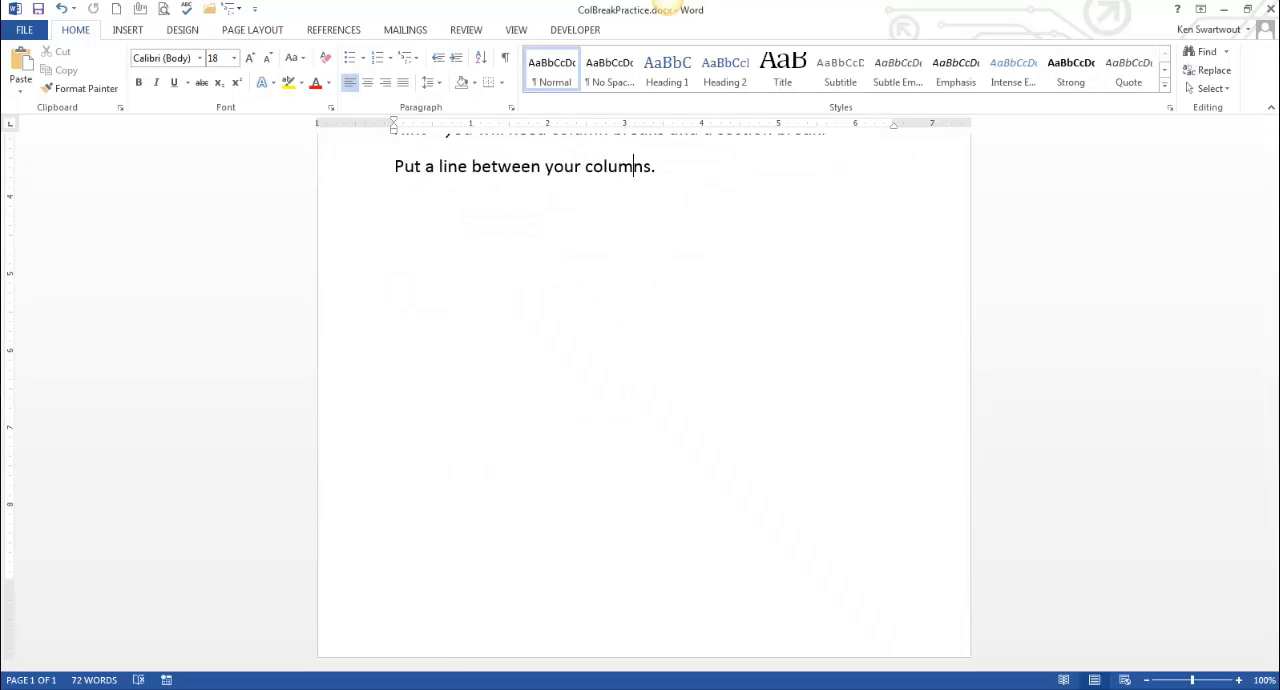
Step: Switch to the ColBreakPracticeSLN solution document and inspect its section and column breaks with formatting marks
left_click(320, 689)
left_click(320, 668)
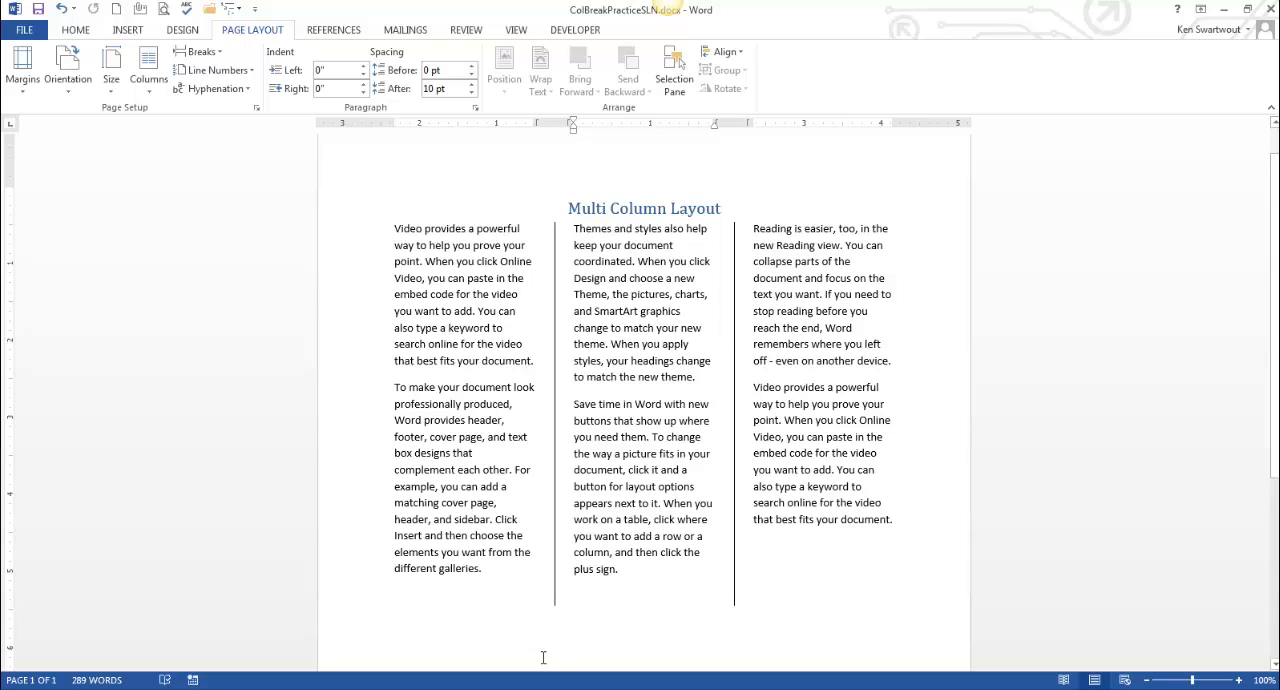
left_click(77, 30)
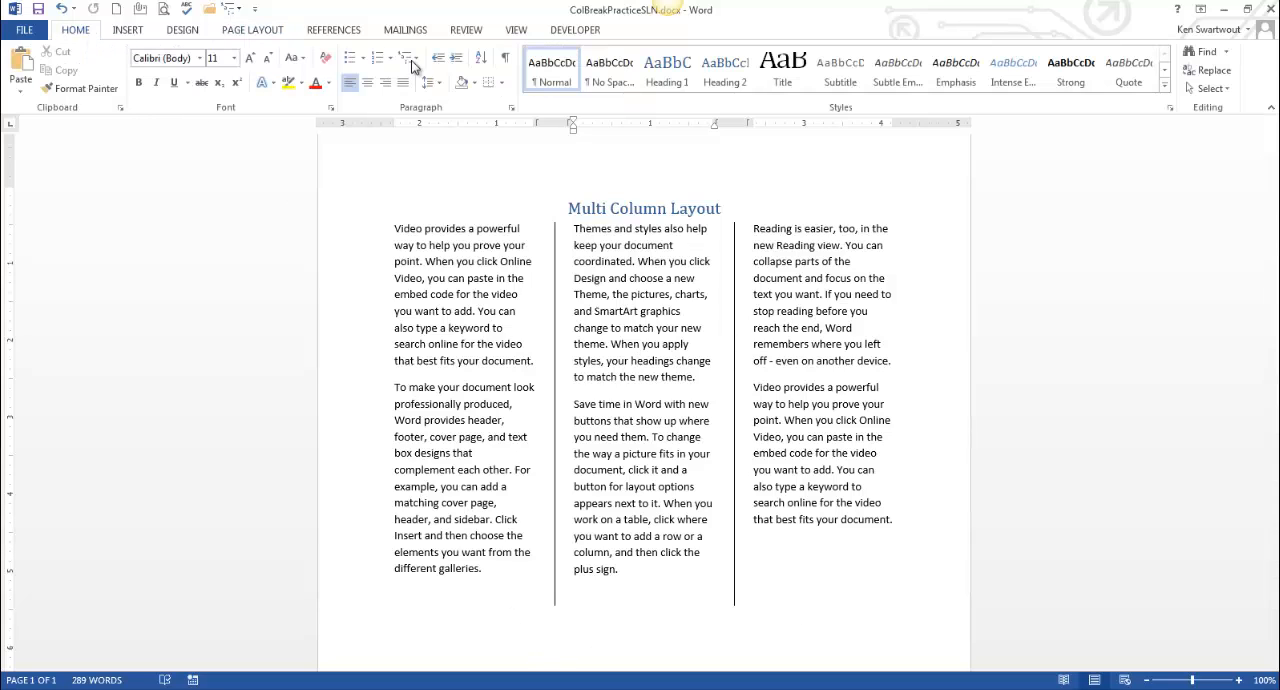
left_click(505, 57)
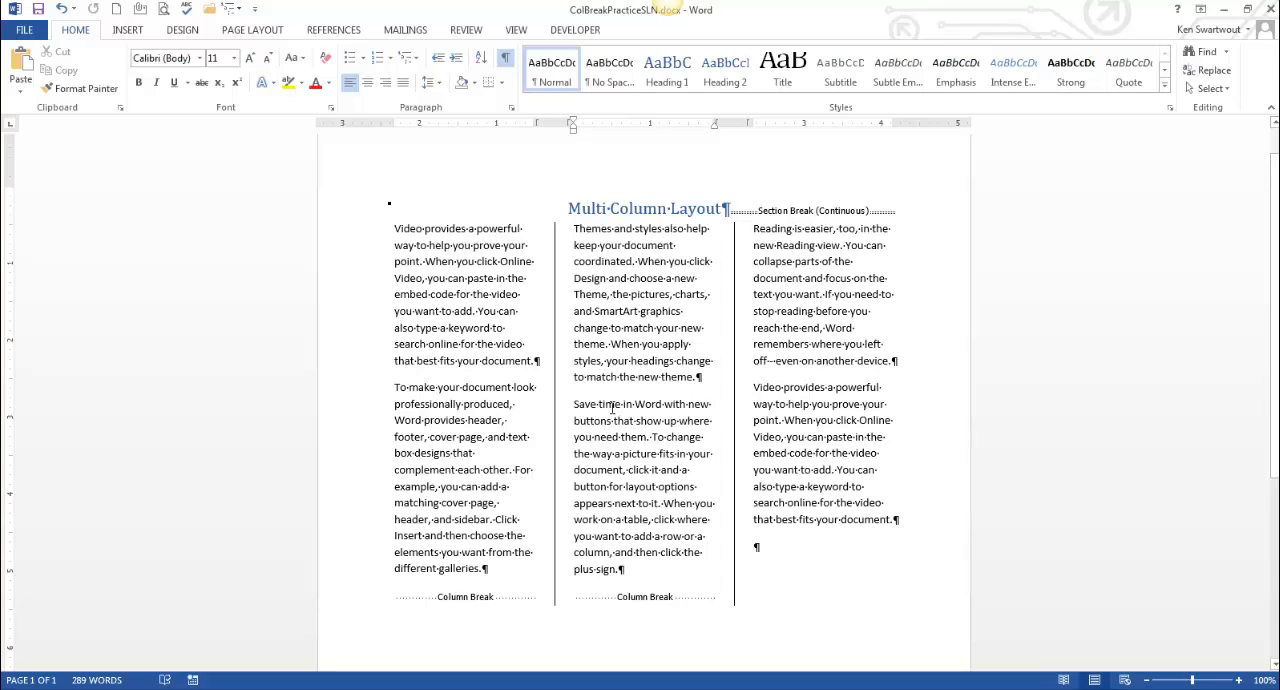
left_click(505, 58)
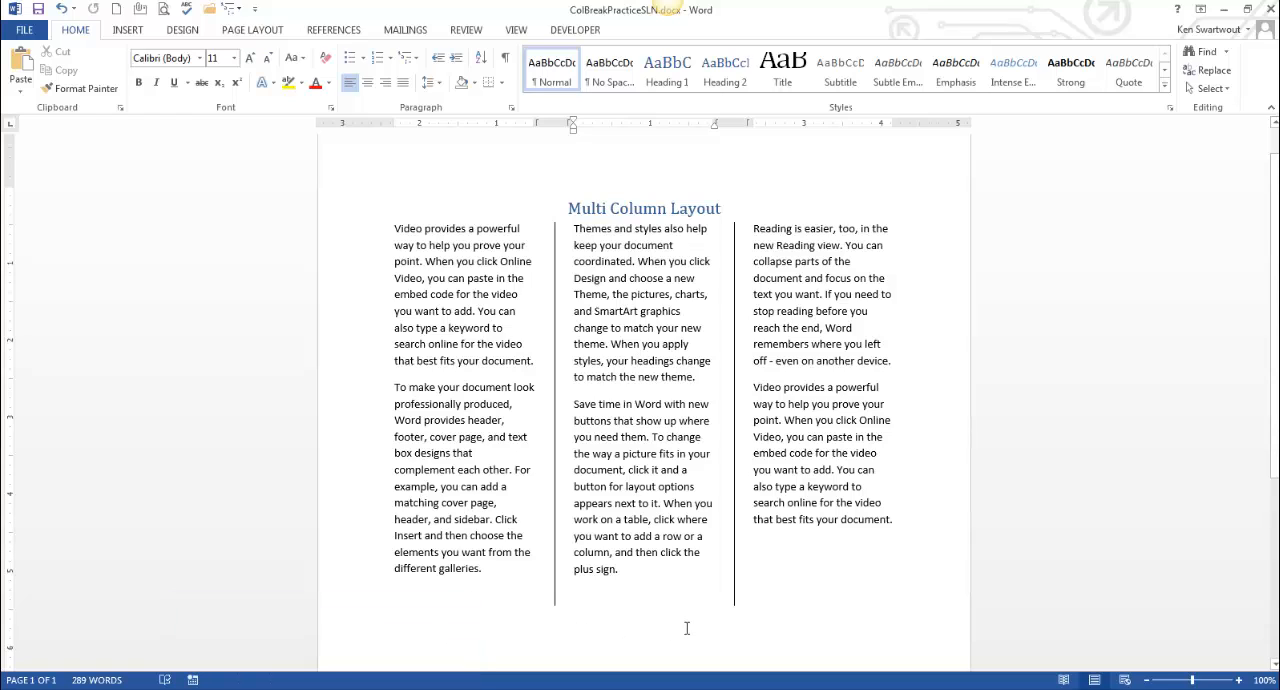
Step: Create a new blank document and show formatting marks
key("ctrl+n")
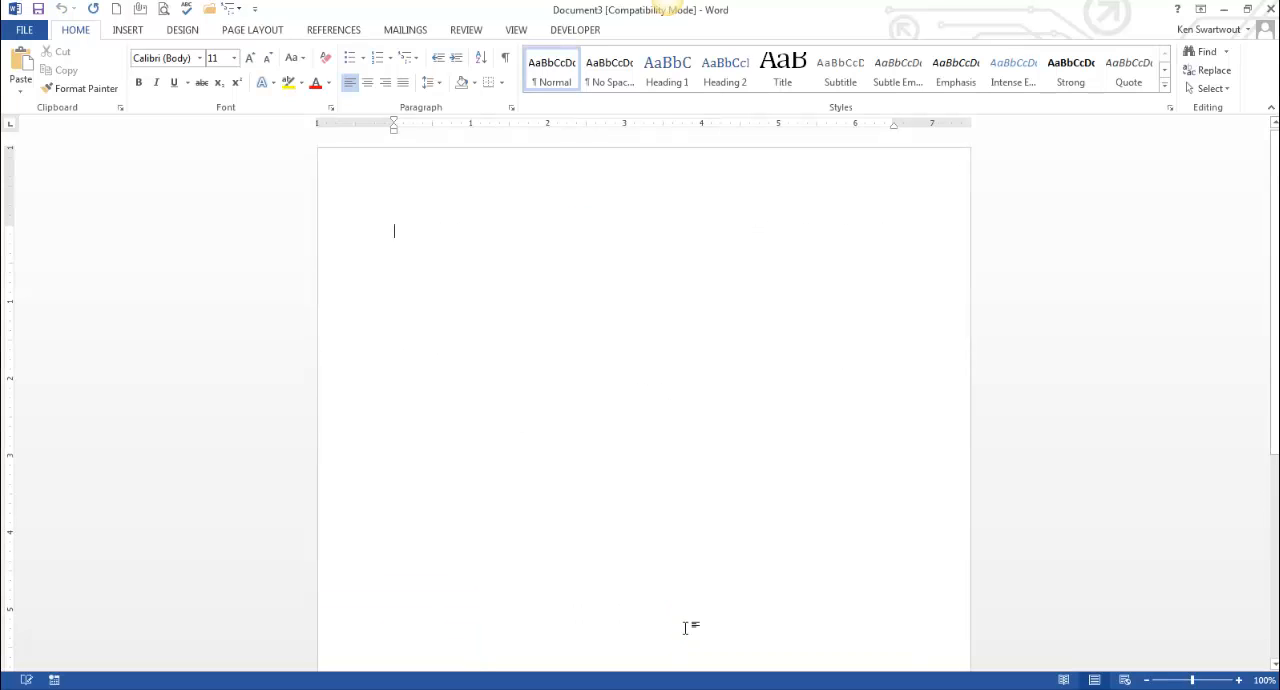
left_click(504, 58)
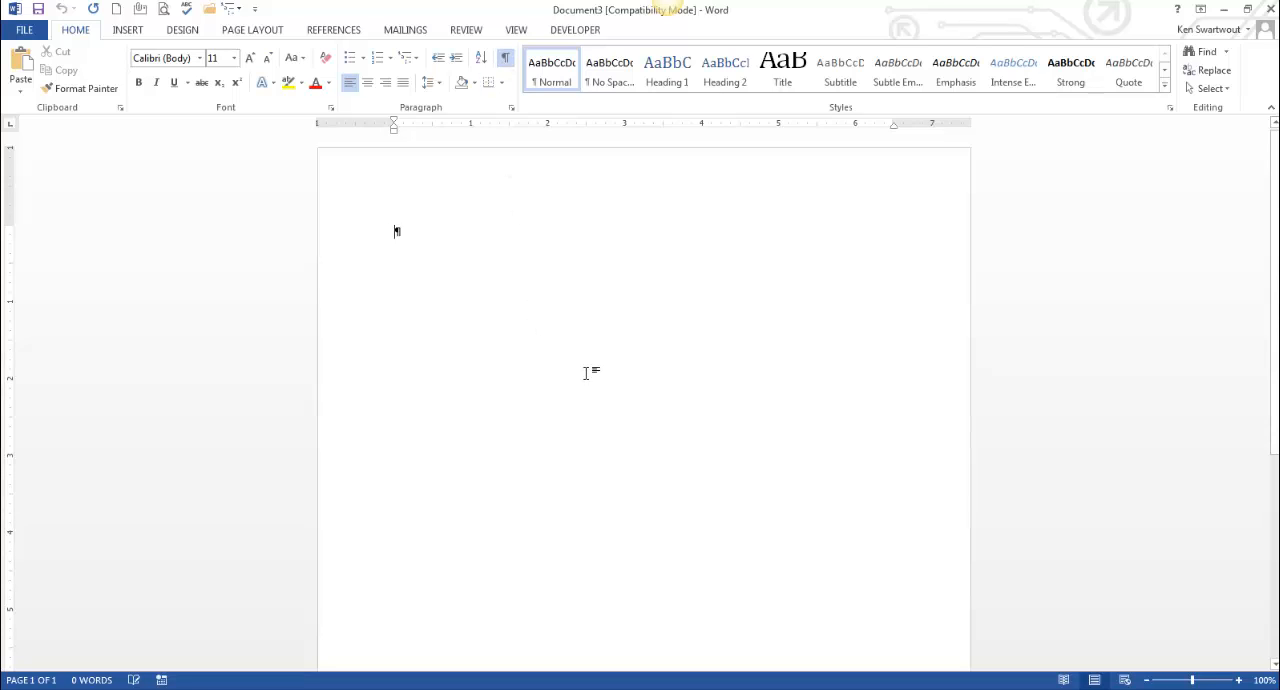
Step: Type the heading "Multi-Column Practice" and start a new paragraph
type("Mu")
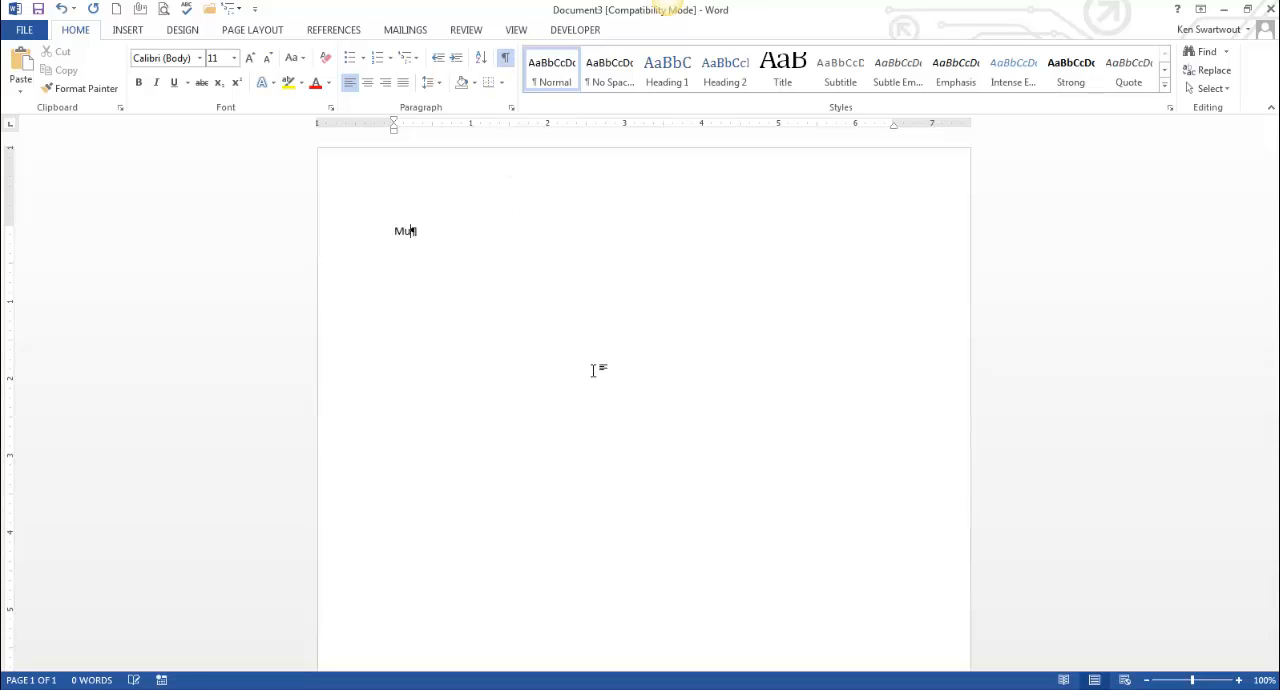
type("lti-Column Practice")
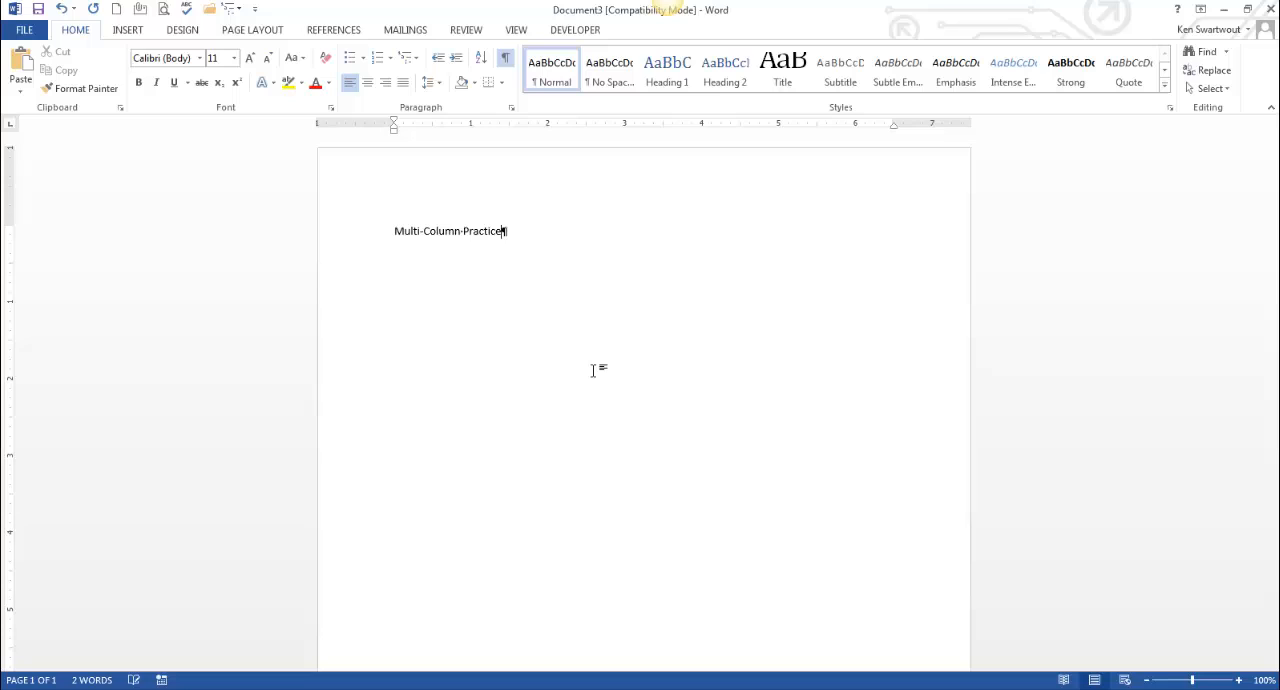
key("Return")
Step: Apply the Heading 1 style to the heading and center it
left_click(429, 232)
left_click(685, 84)
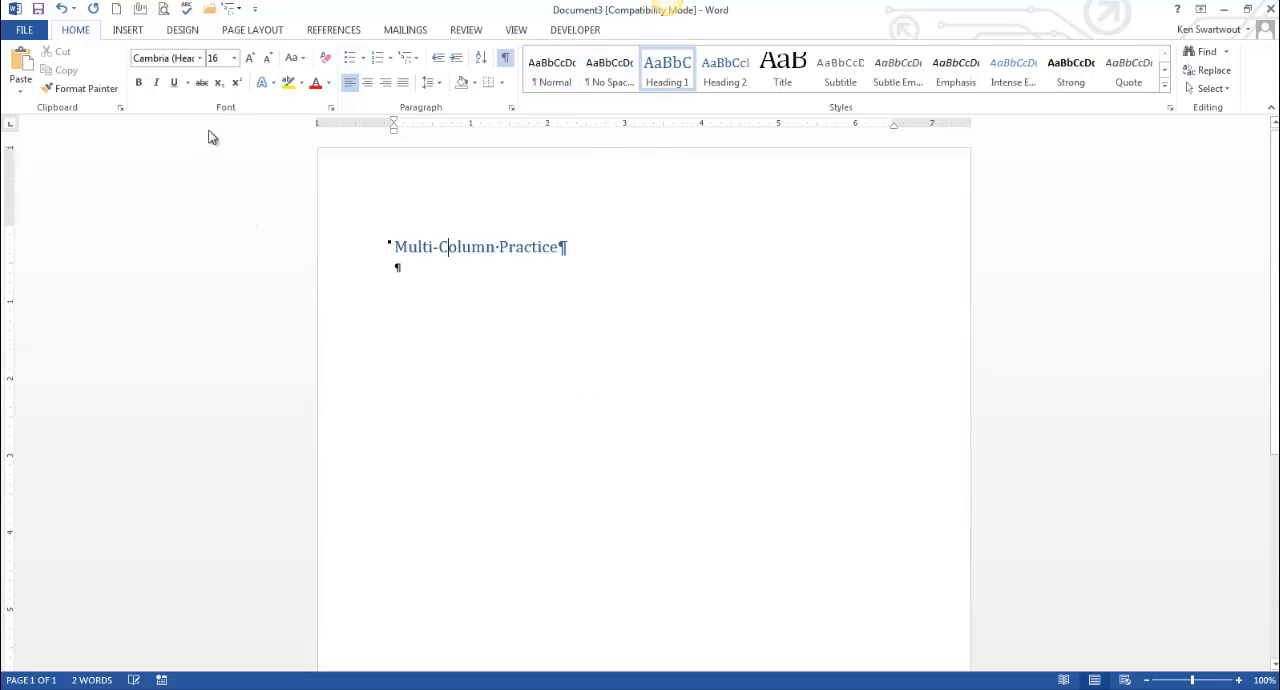
left_click(368, 84)
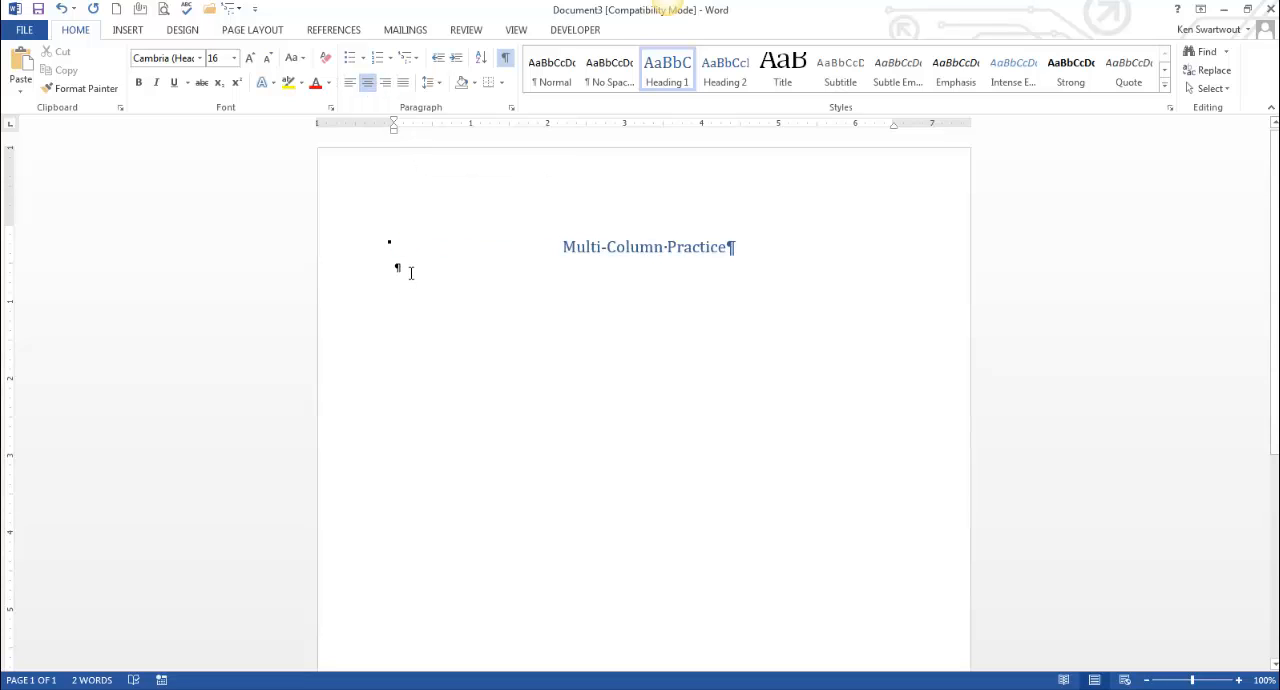
Step: Generate random text by entering =rand(6,3) in the blank paragraph below the heading
left_click(410, 273)
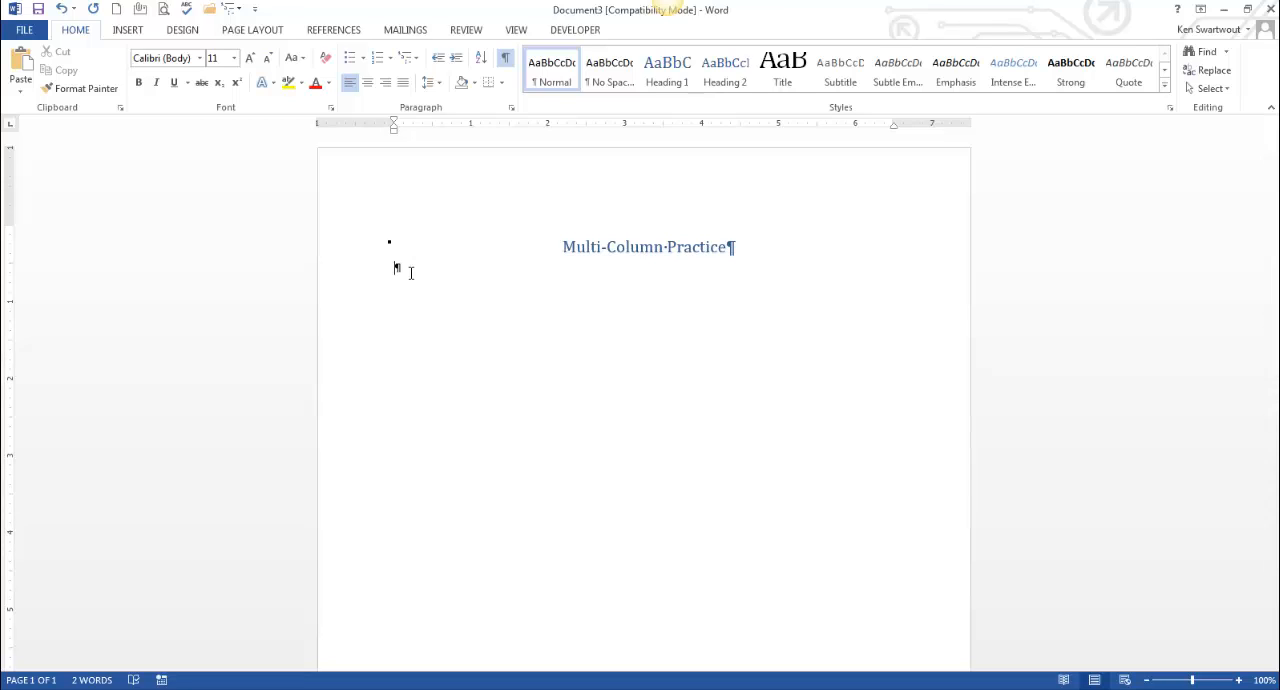
type("=ra")
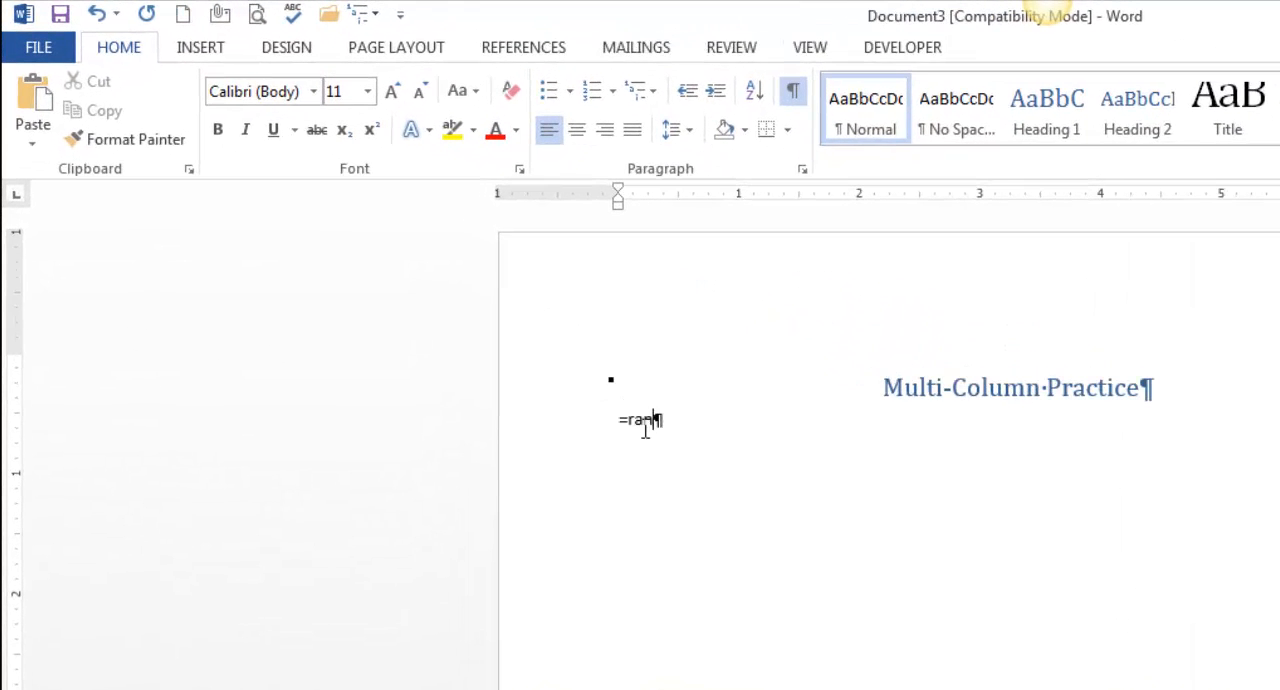
type("nd(6,3)")
key("Return")
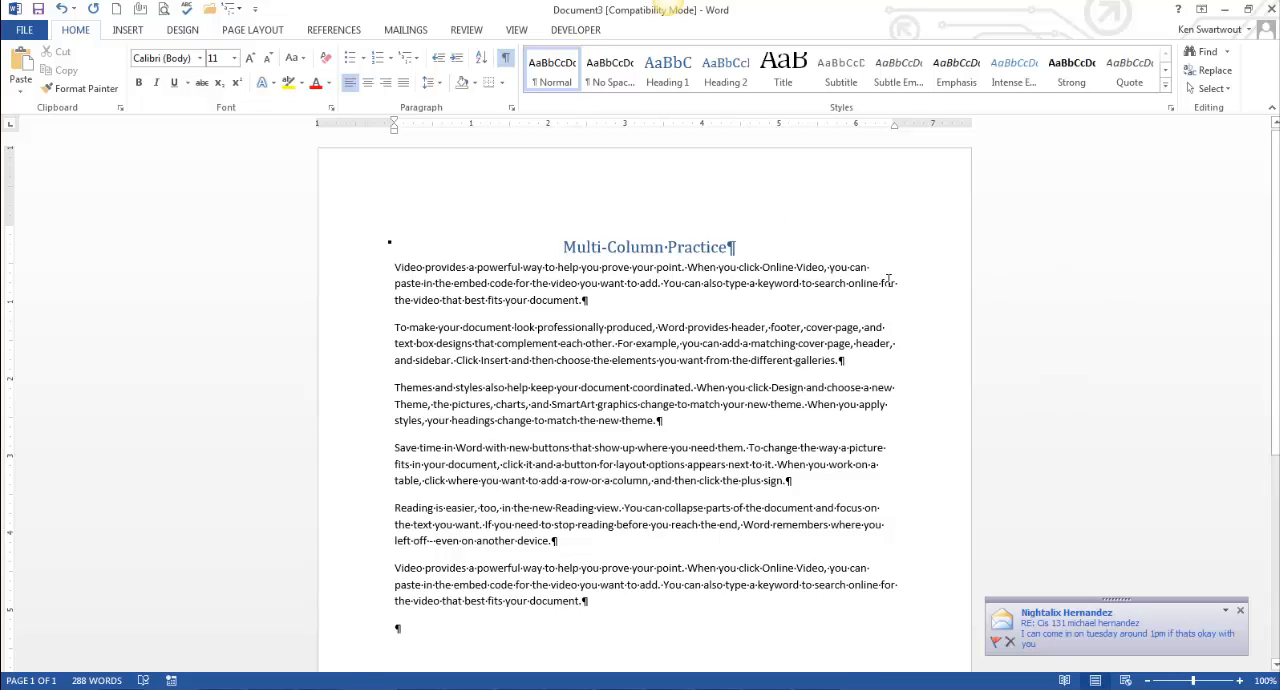
left_click(1240, 610)
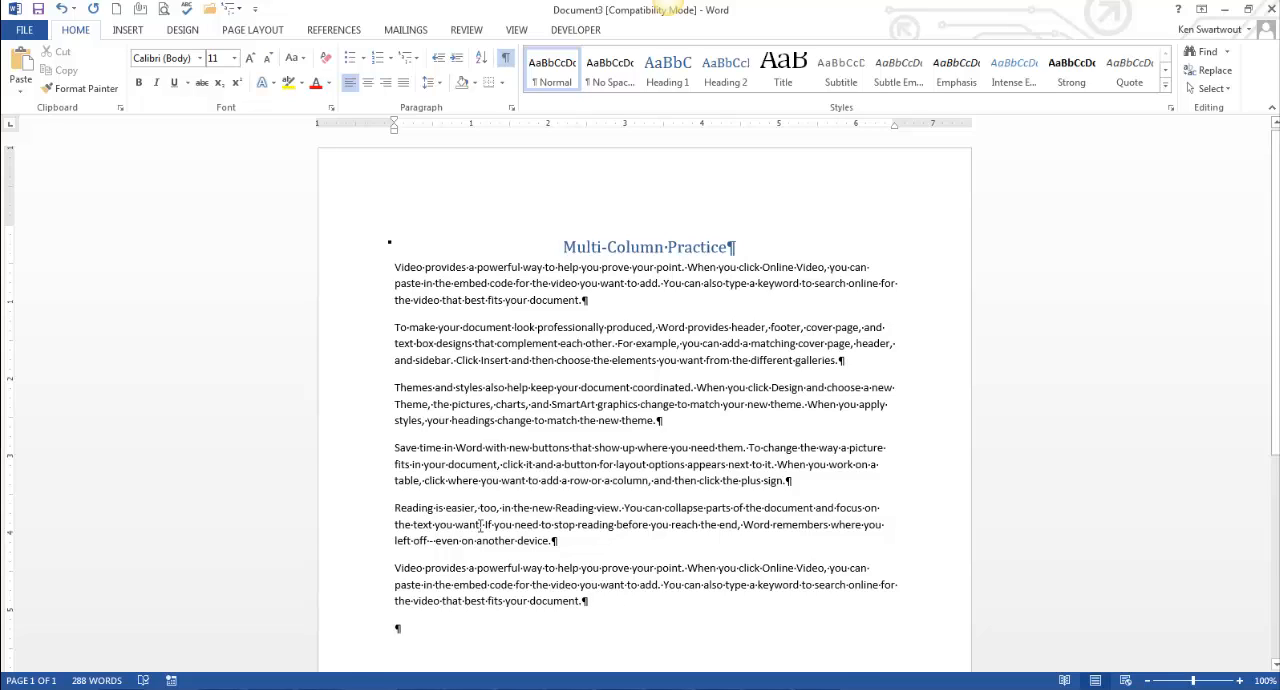
left_click(258, 30)
left_click(150, 90)
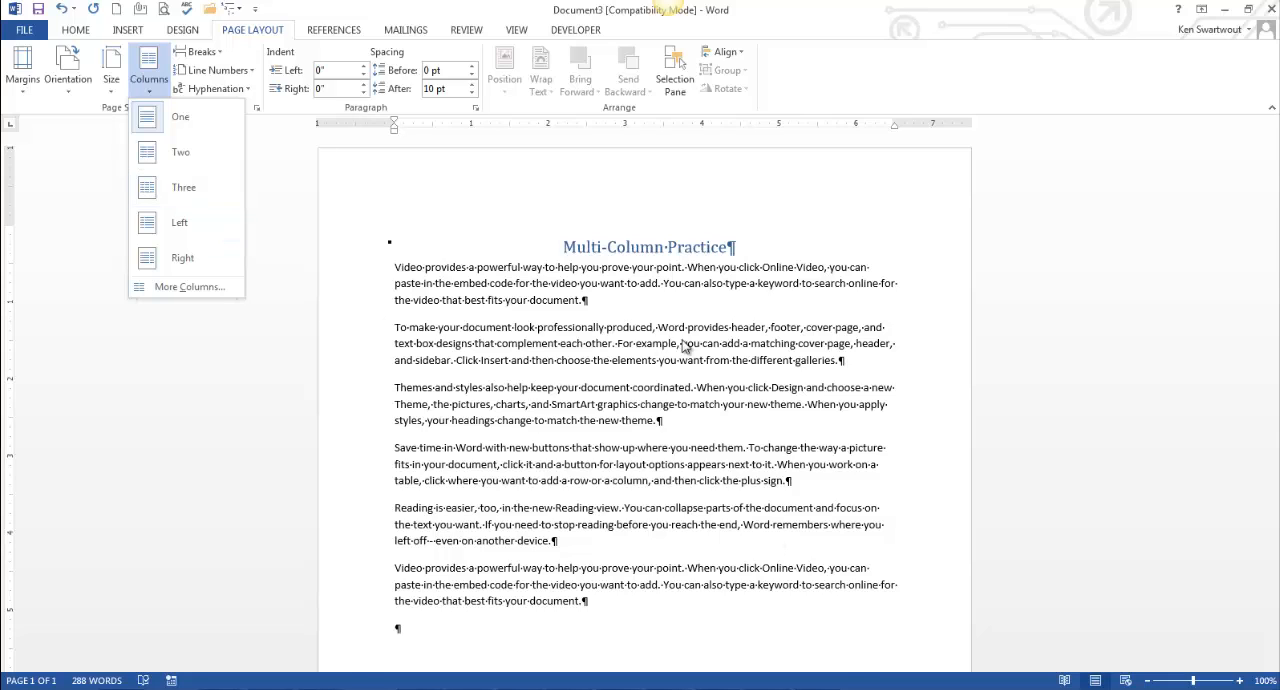
key("Escape")
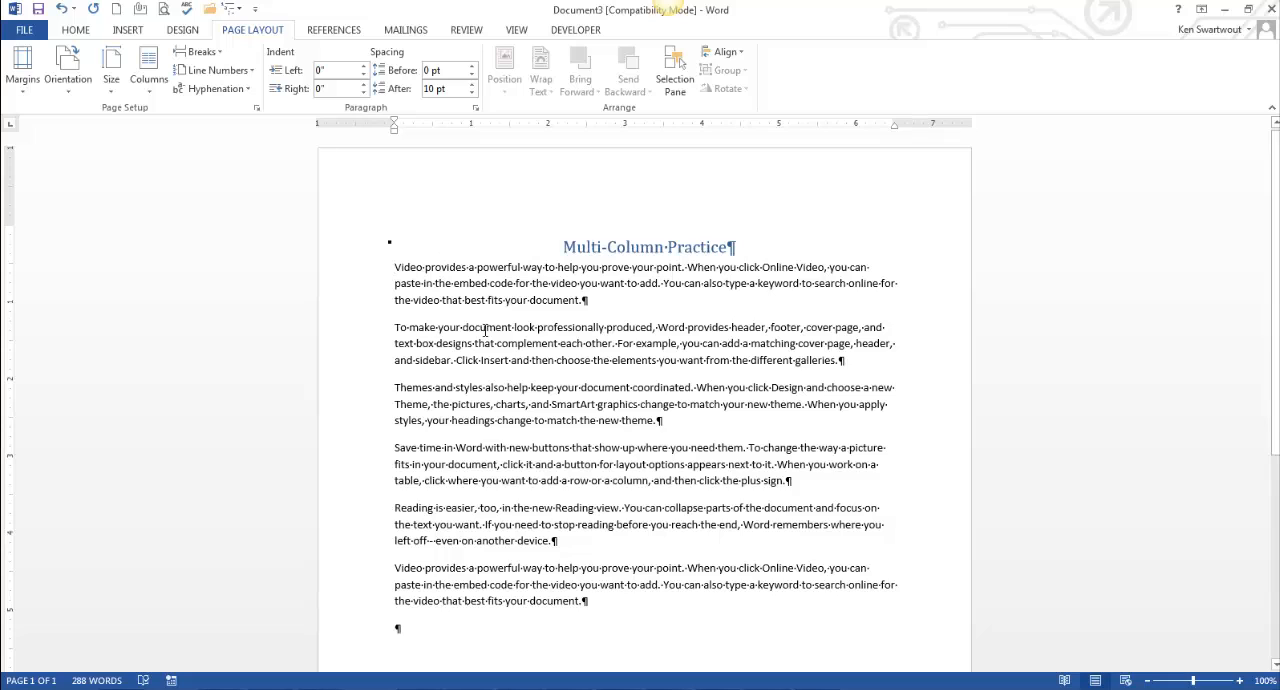
Step: Insert a continuous section break between the heading and the first body paragraph
left_click(214, 52)
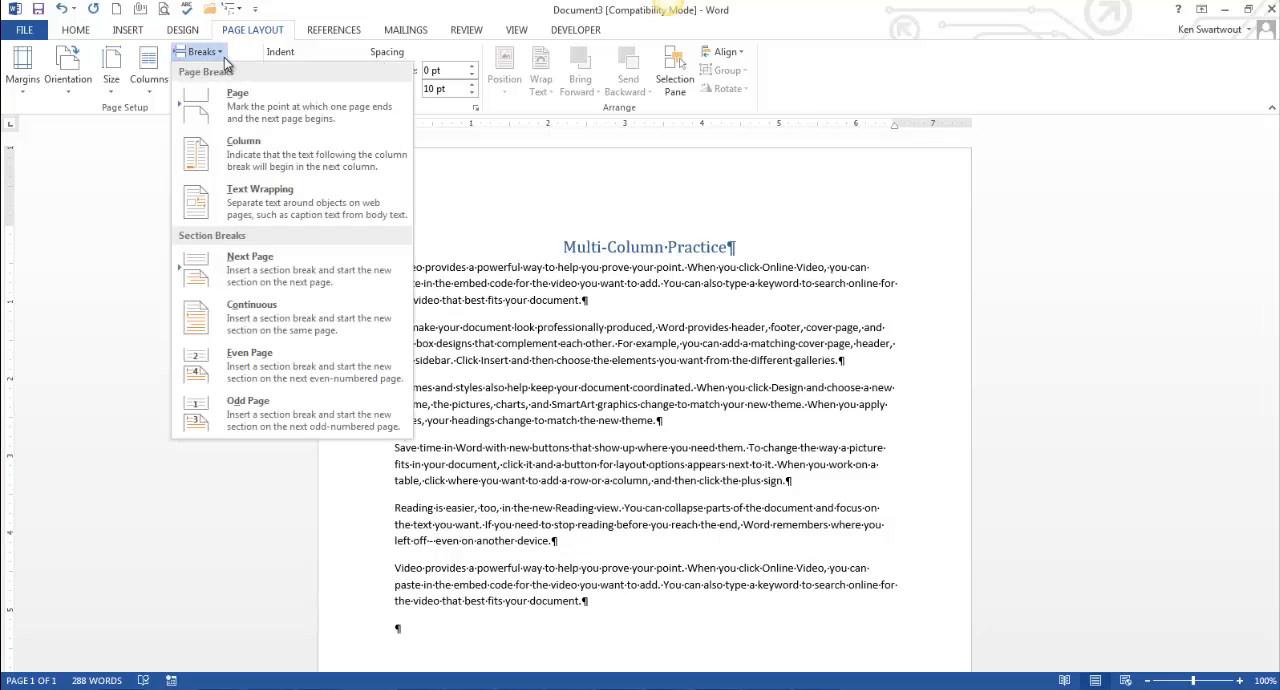
left_click(312, 307)
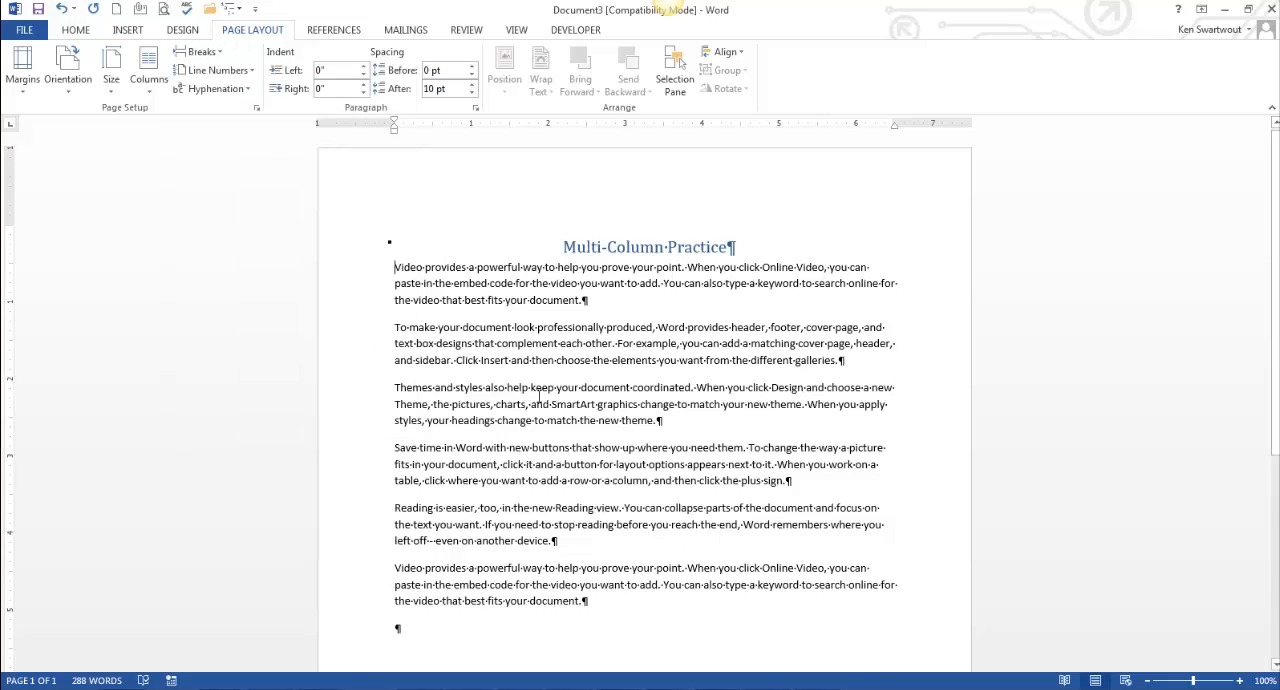
left_click(733, 248)
left_click(395, 268)
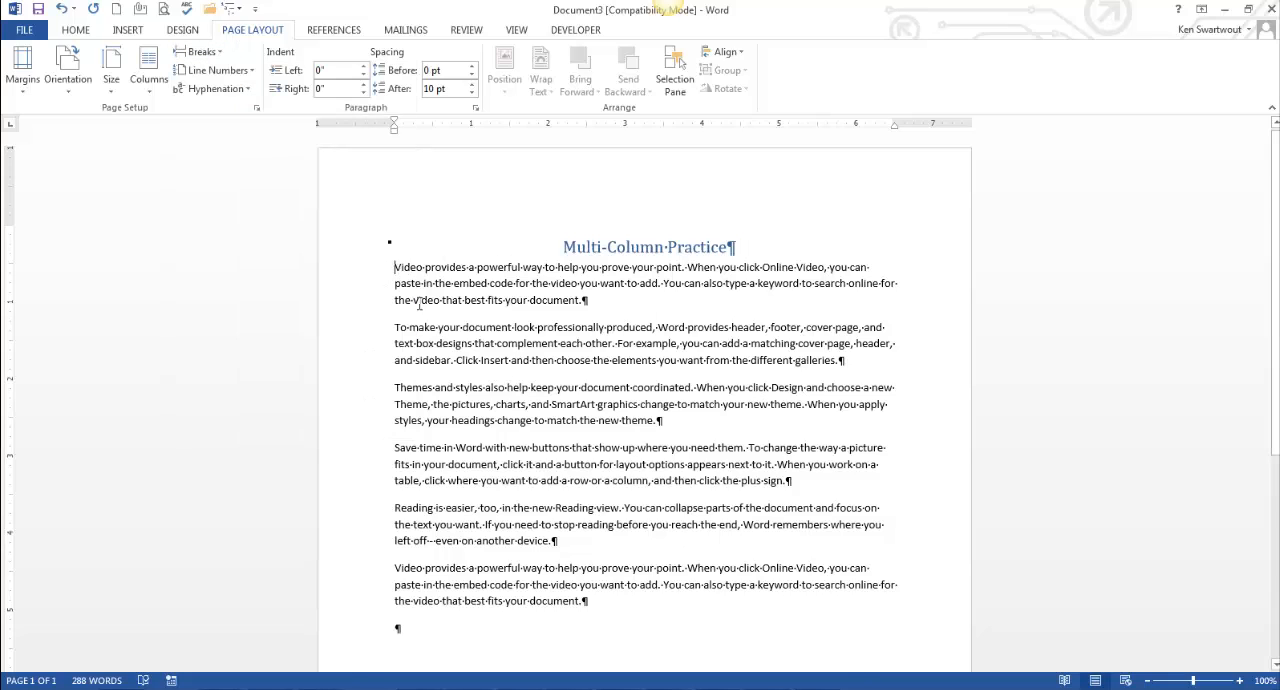
left_click(208, 52)
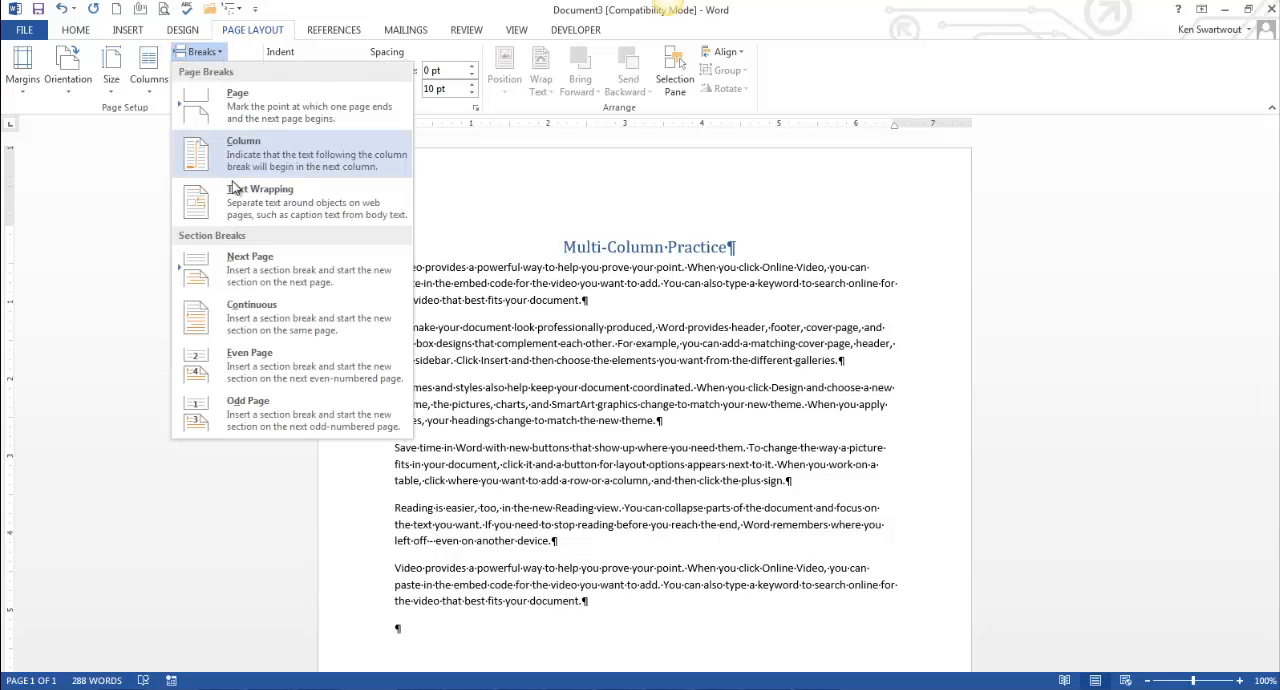
left_click(295, 313)
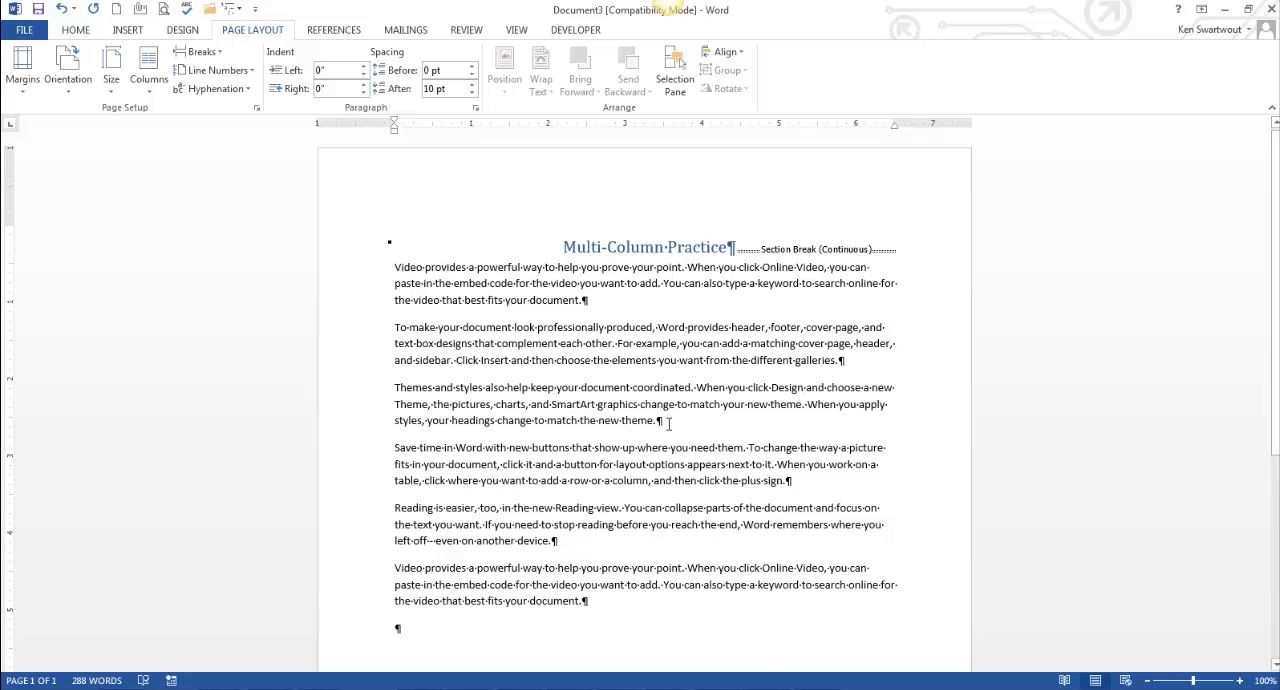
Step: Format the body text below the section break into three columns
left_click(492, 313)
left_click(556, 466)
left_click_drag(639, 570, 637, 584)
left_click(672, 480)
left_click(151, 92)
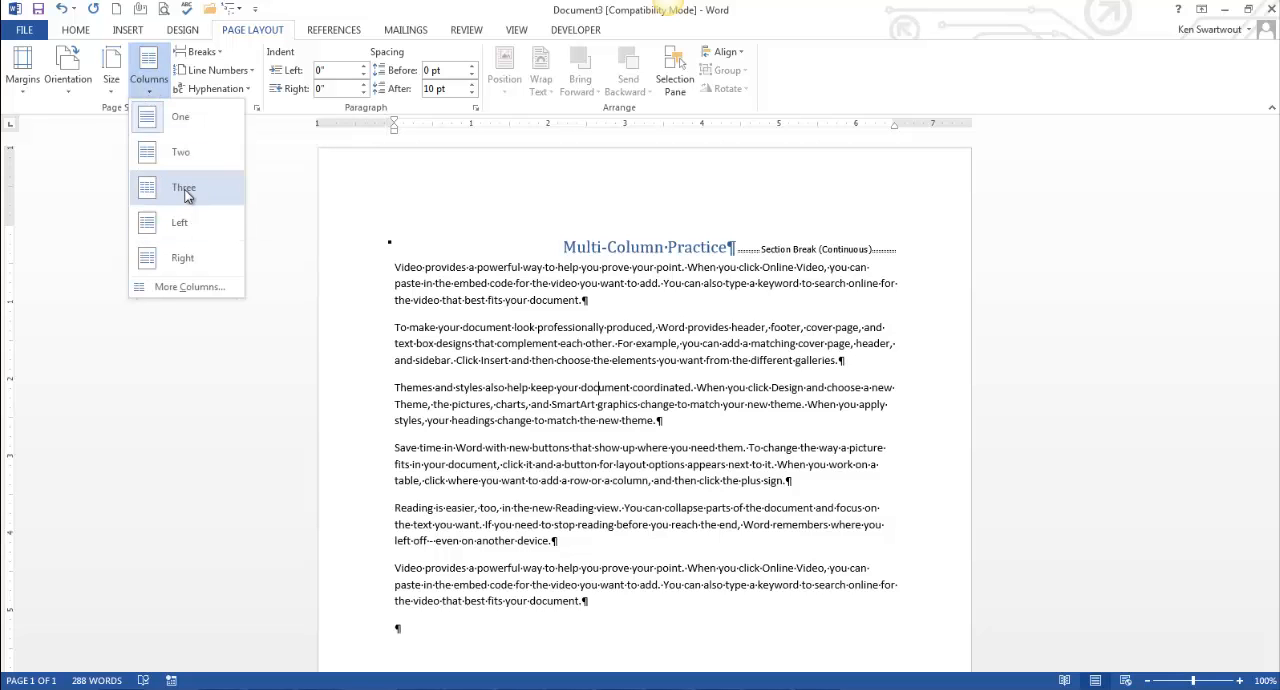
left_click(185, 195)
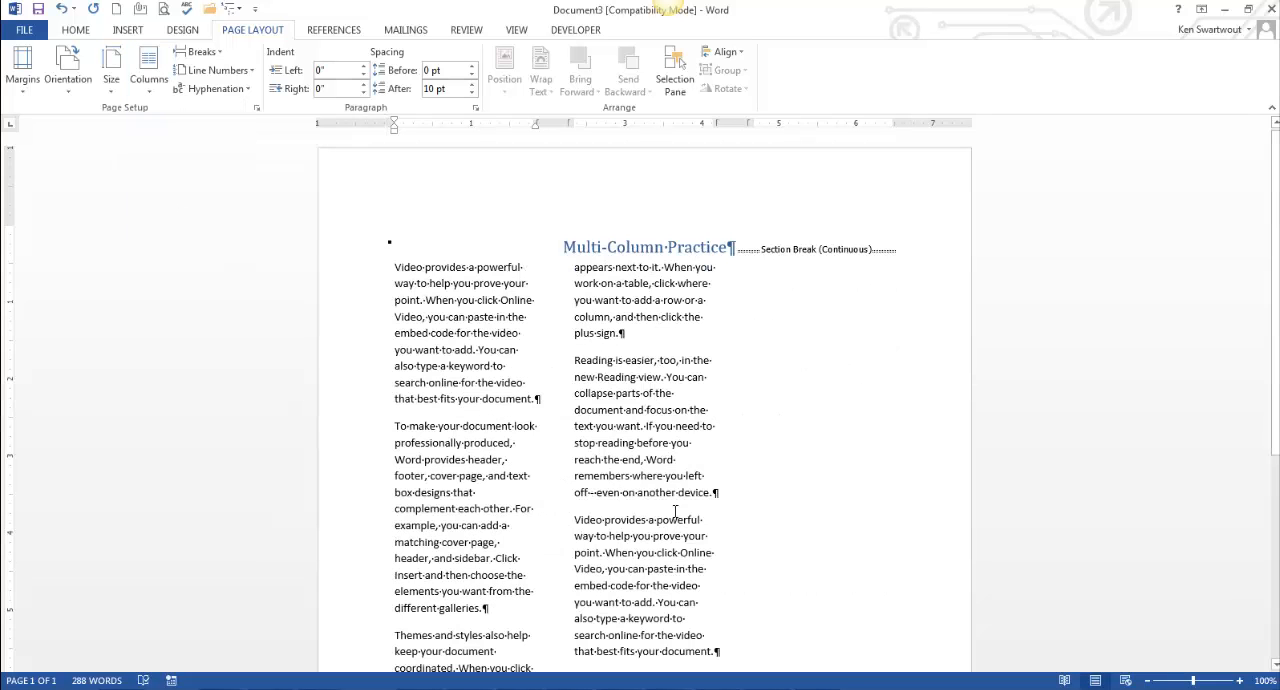
Step: Compare the three-column layout with the solution document
scroll(634, 502, "down", 7)
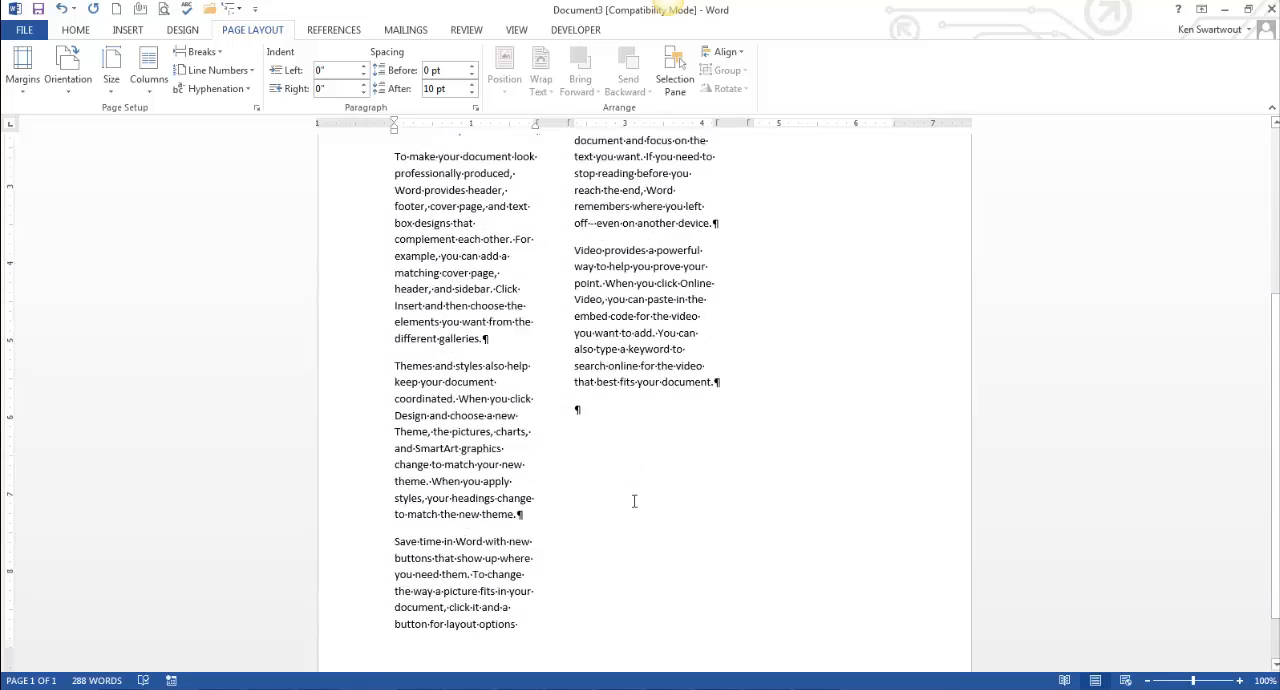
scroll(616, 511, "up", 5)
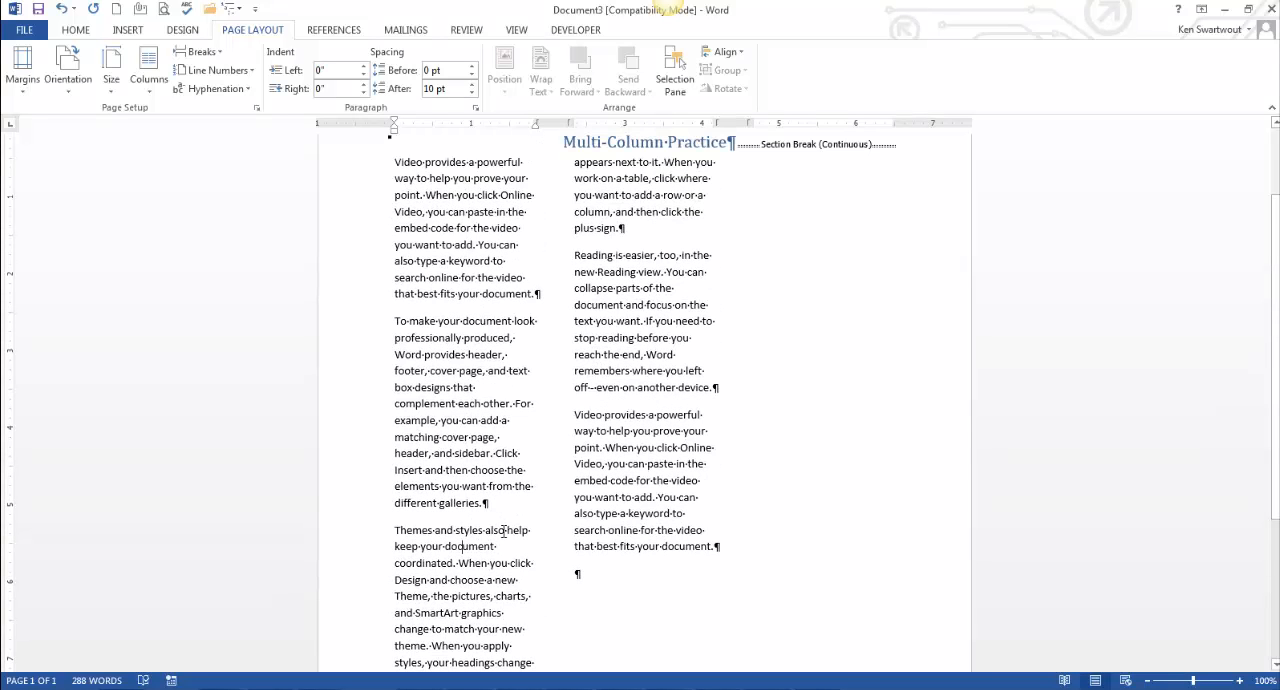
scroll(504, 532, "up", 1)
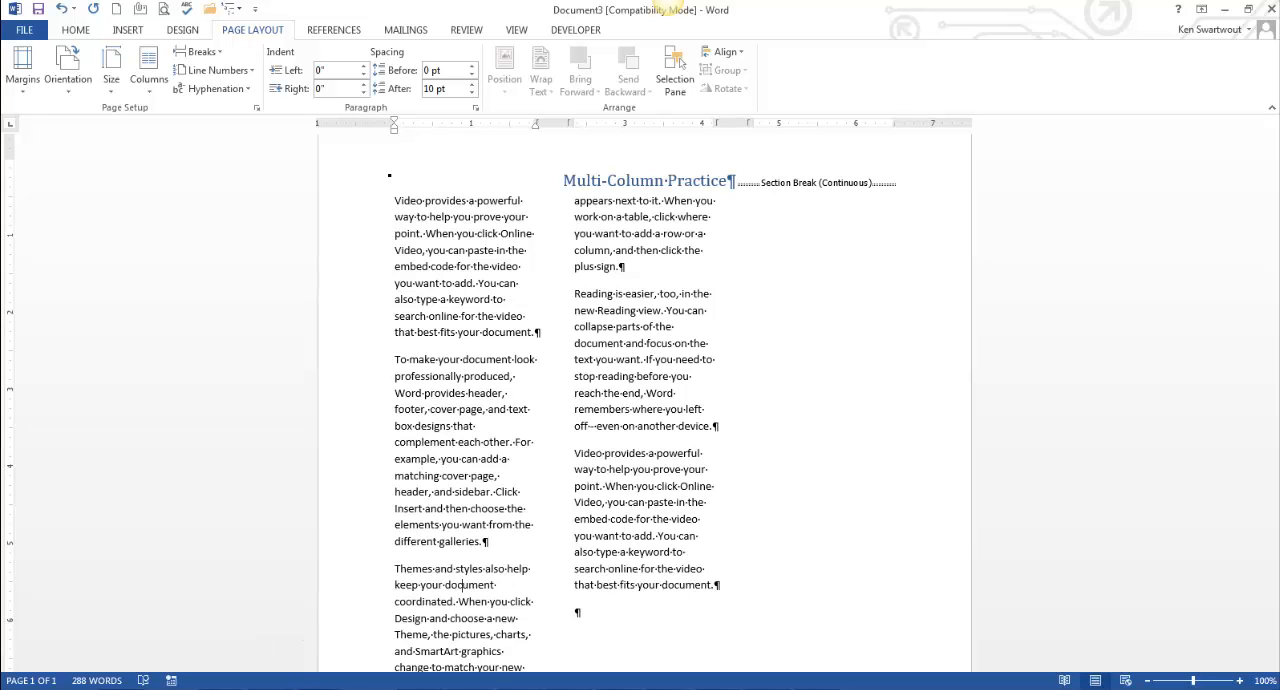
left_click(315, 643)
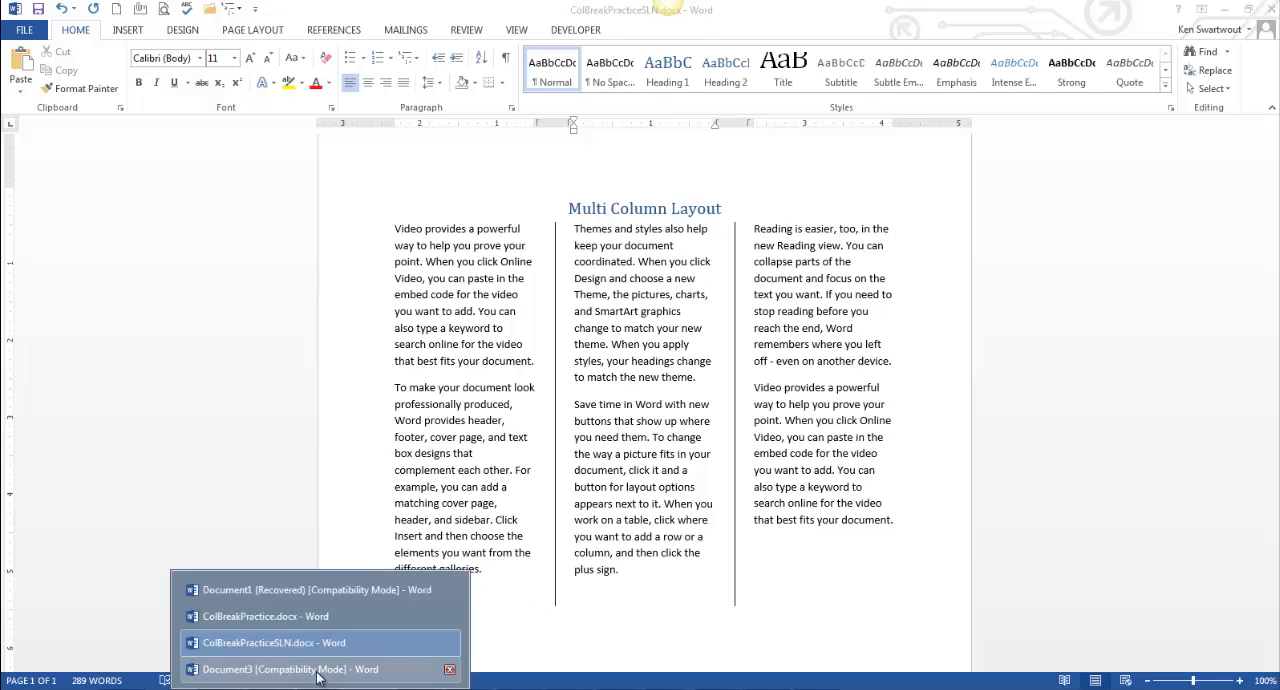
left_click(300, 667)
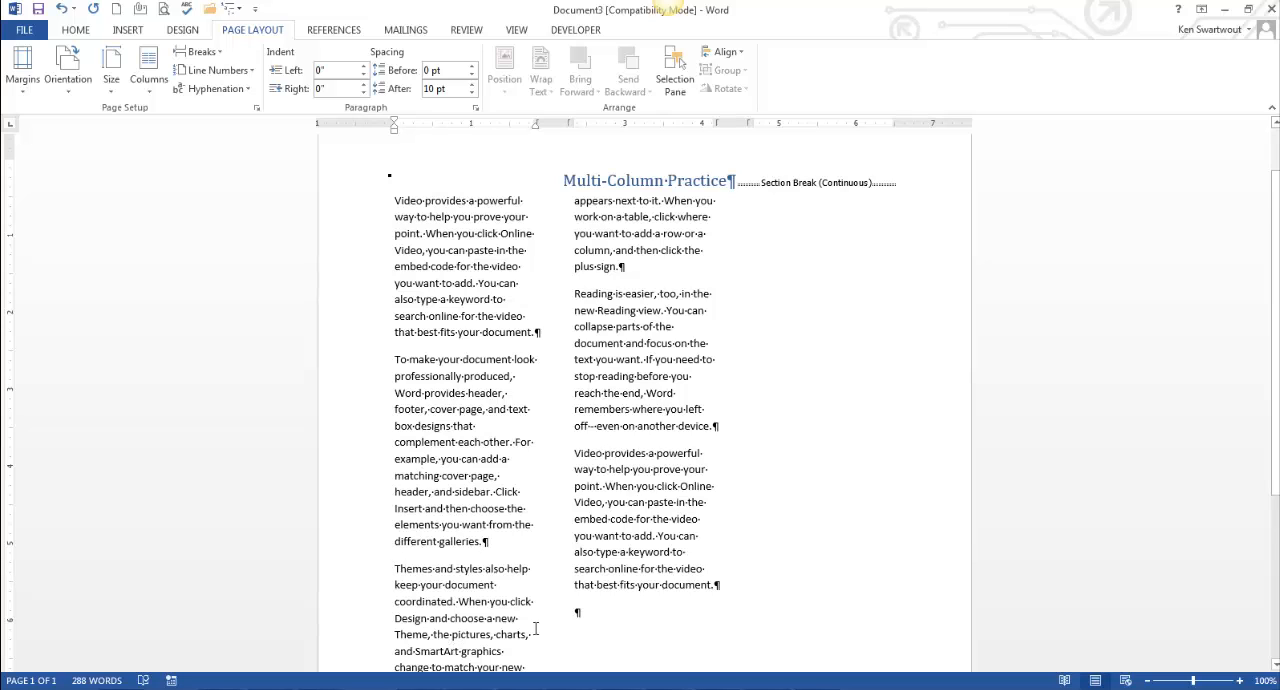
Step: Insert a column break before the "Themes and styles" paragraph
left_click(205, 52)
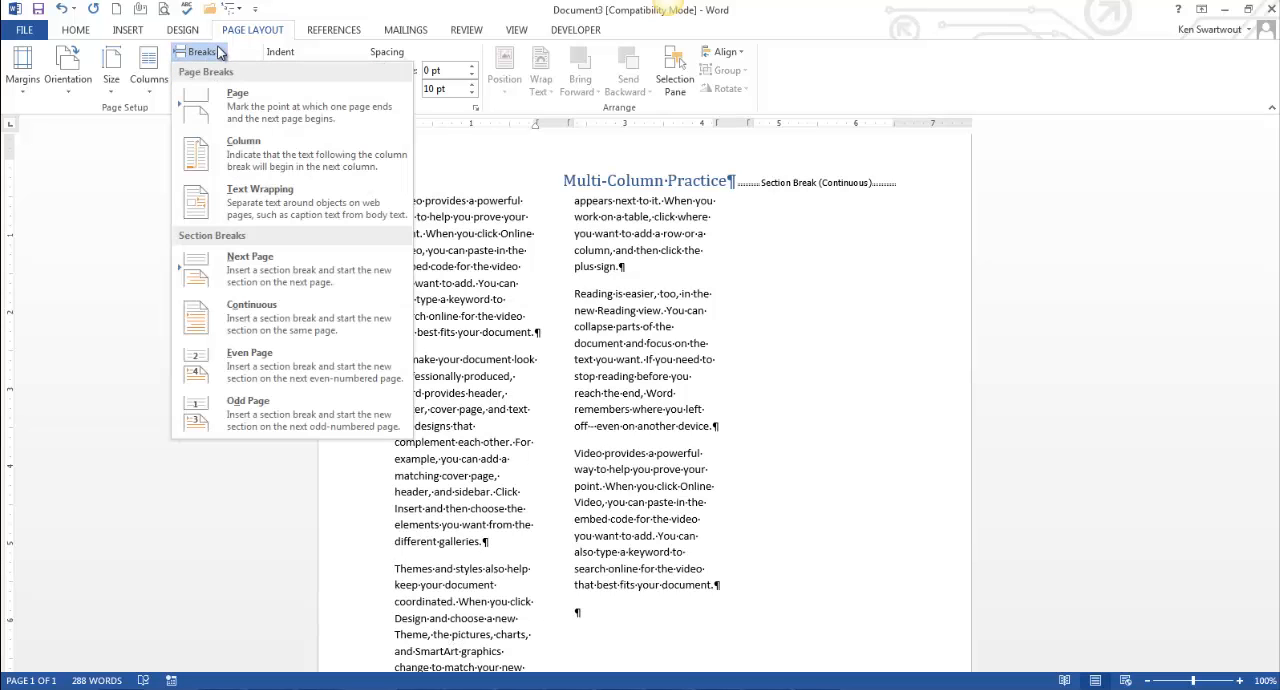
left_click(260, 157)
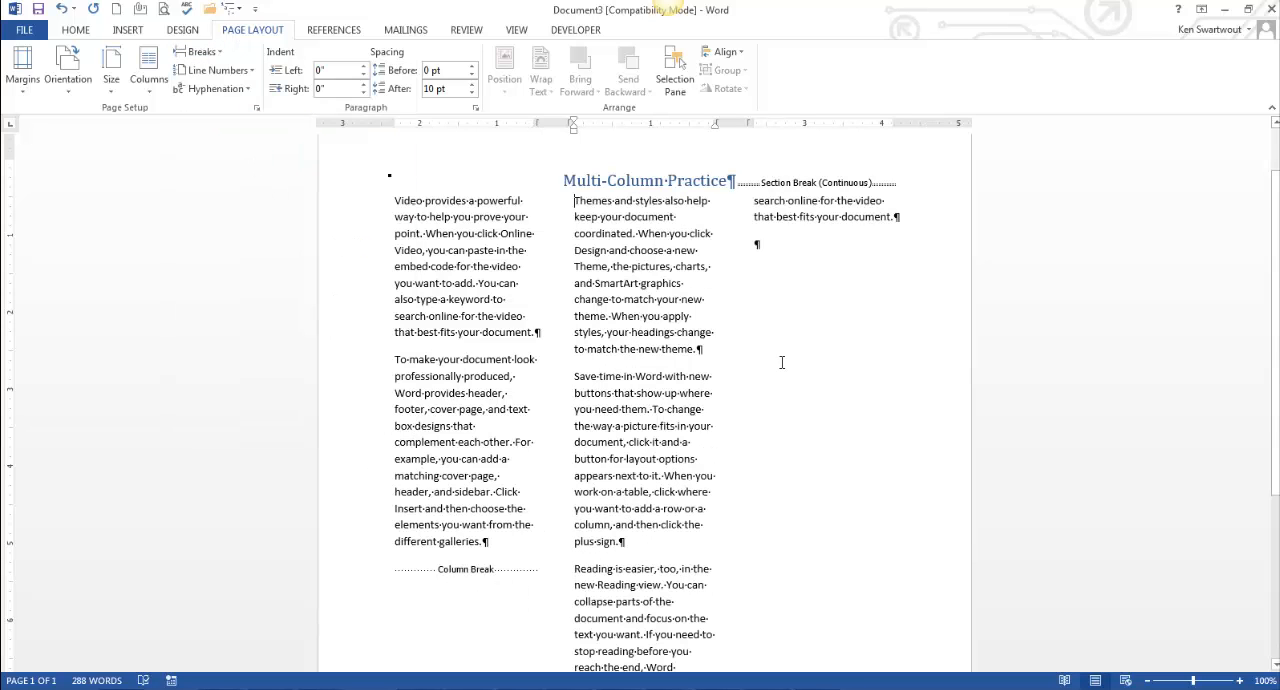
left_click(678, 537)
key("Return")
key("Return")
key("Return")
key("Return")
key("Return")
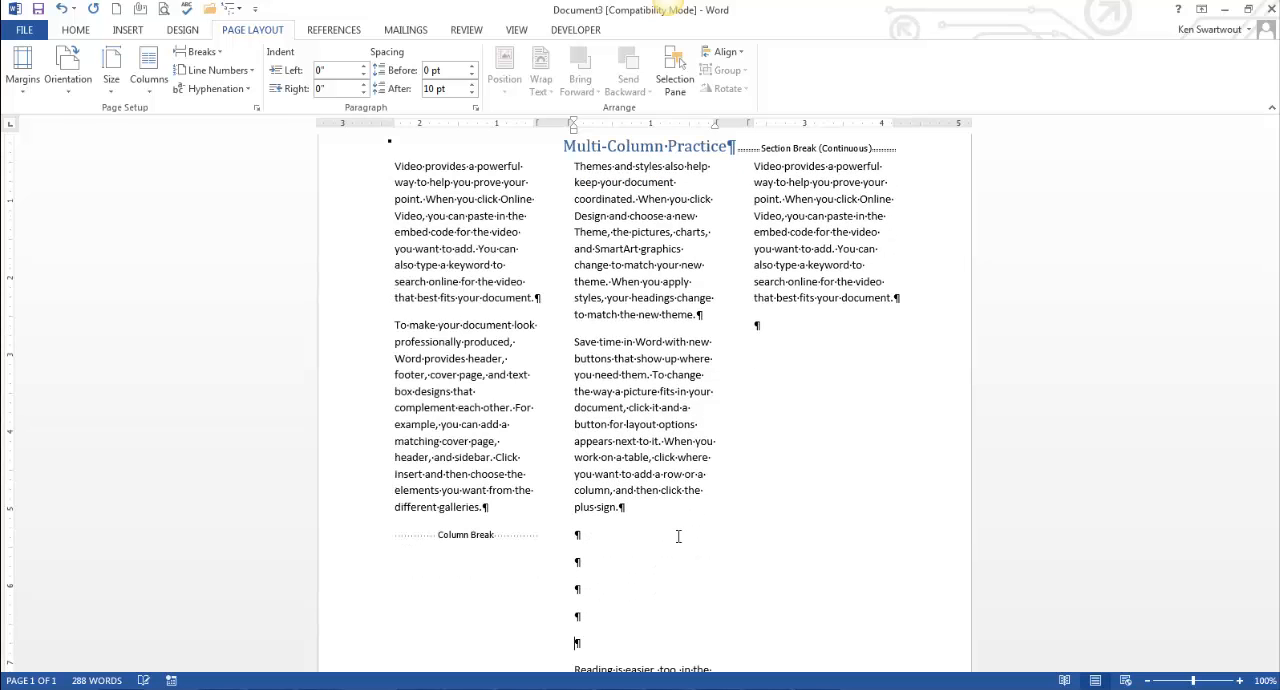
key("BackSpace")
key("BackSpace")
key("BackSpace")
key("BackSpace")
key("BackSpace")
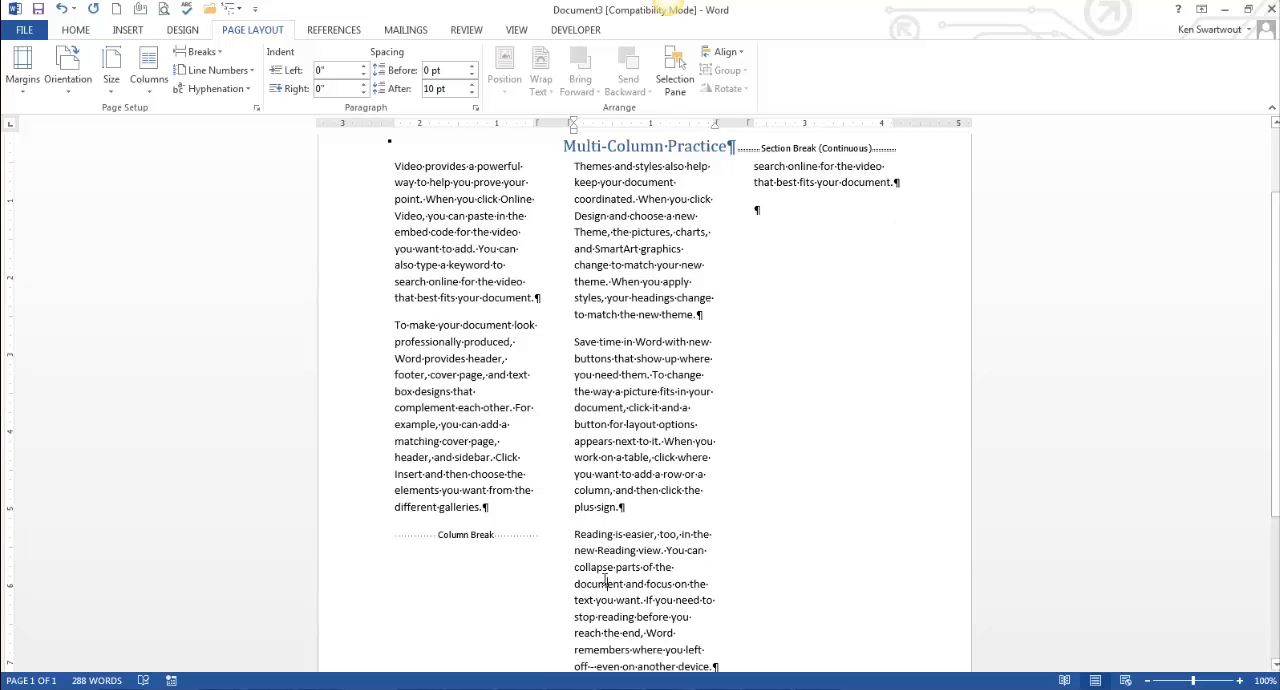
Step: Insert a column break before the "Reading is easier" paragraph
left_click(577, 540)
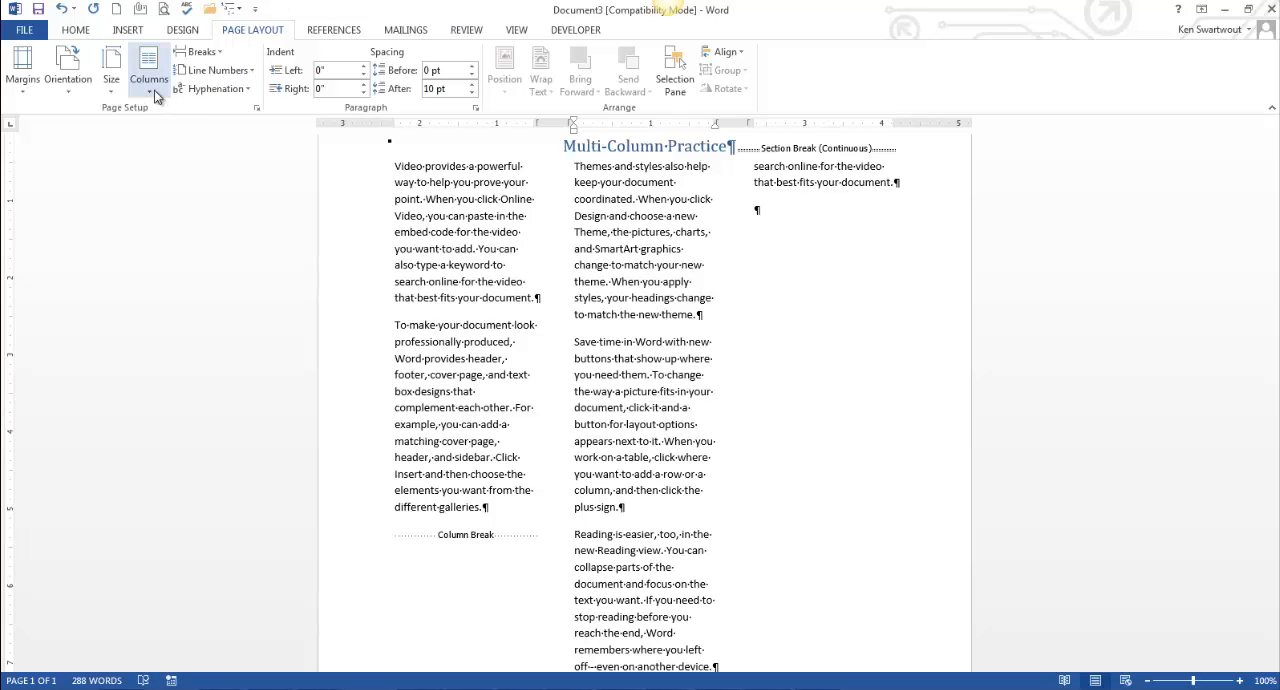
left_click(218, 55)
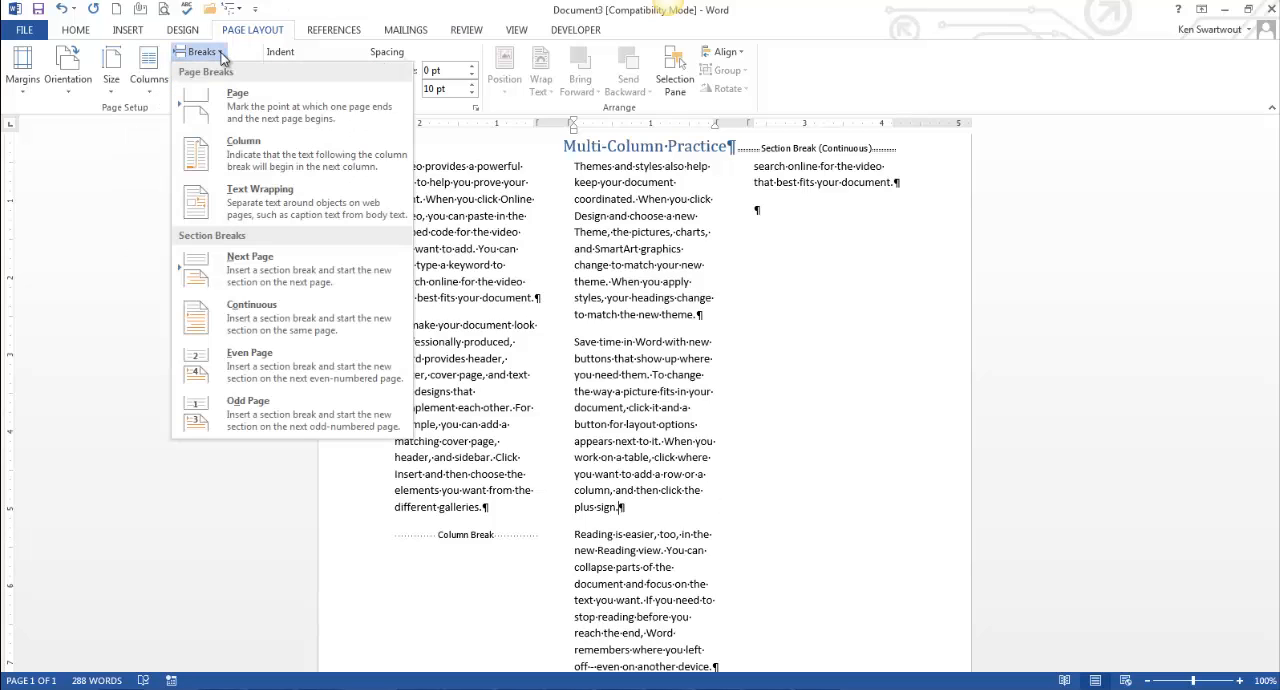
left_click(261, 153)
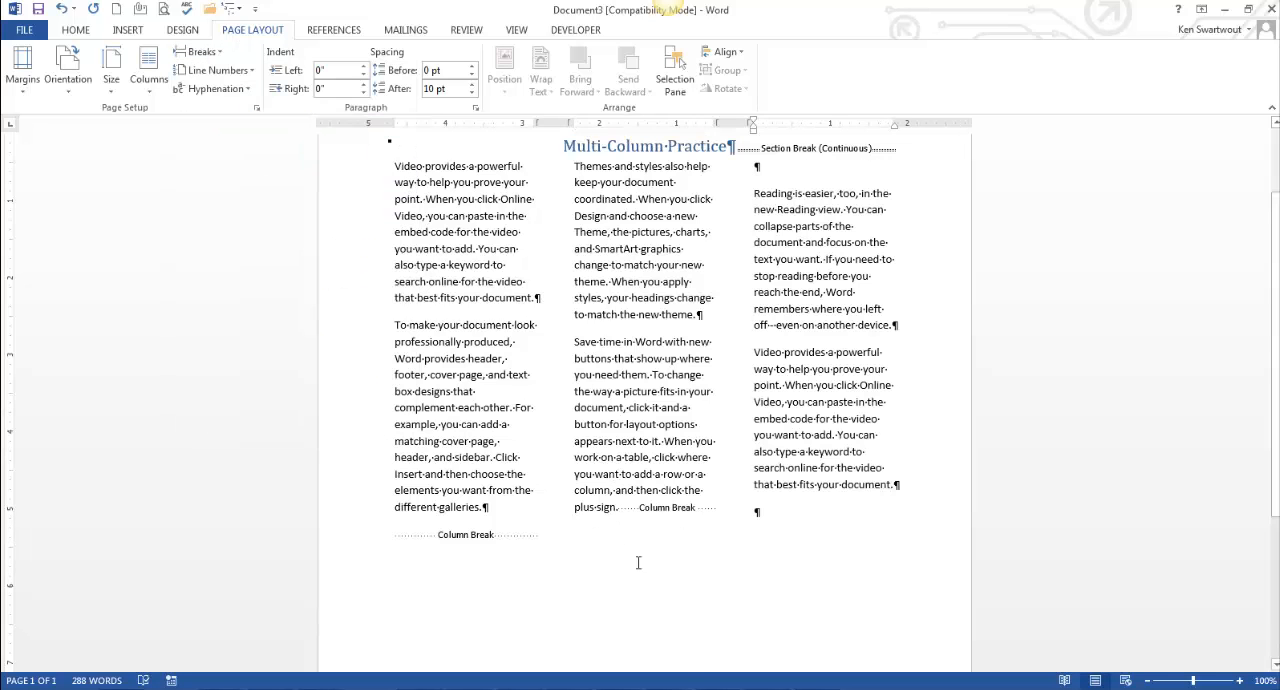
scroll(652, 571, "up", 1)
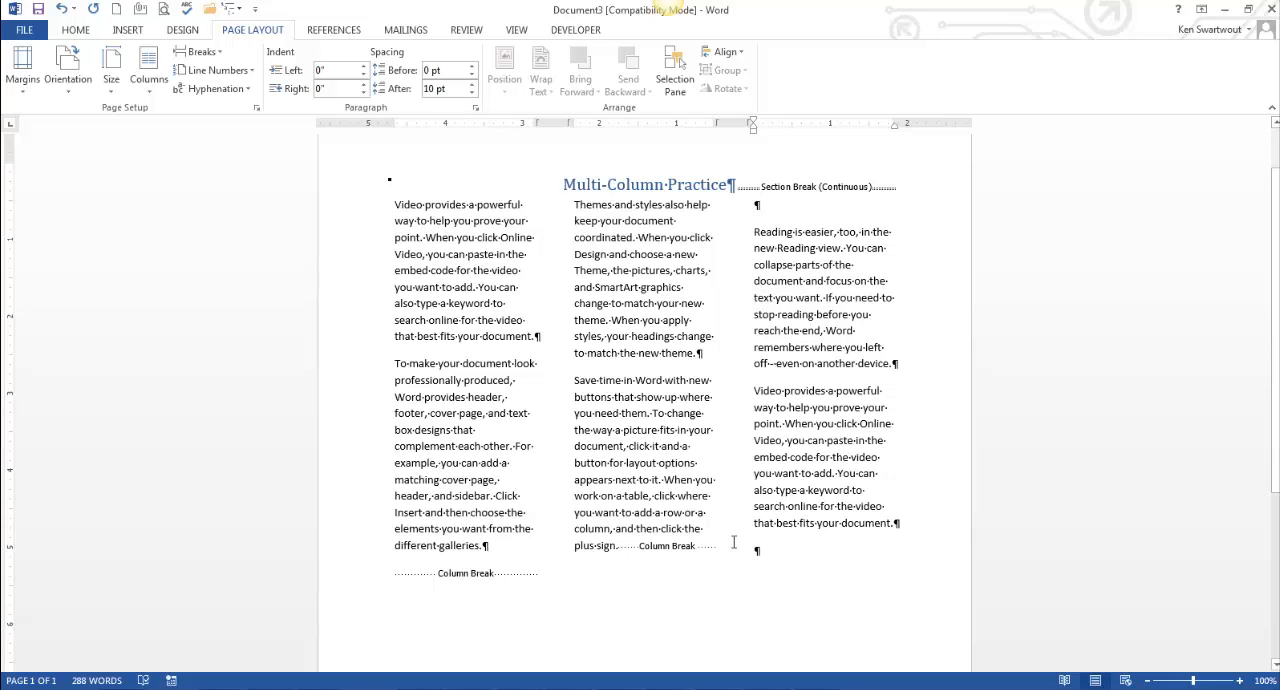
Step: Hide and show formatting marks to check the column layout
left_click(78, 31)
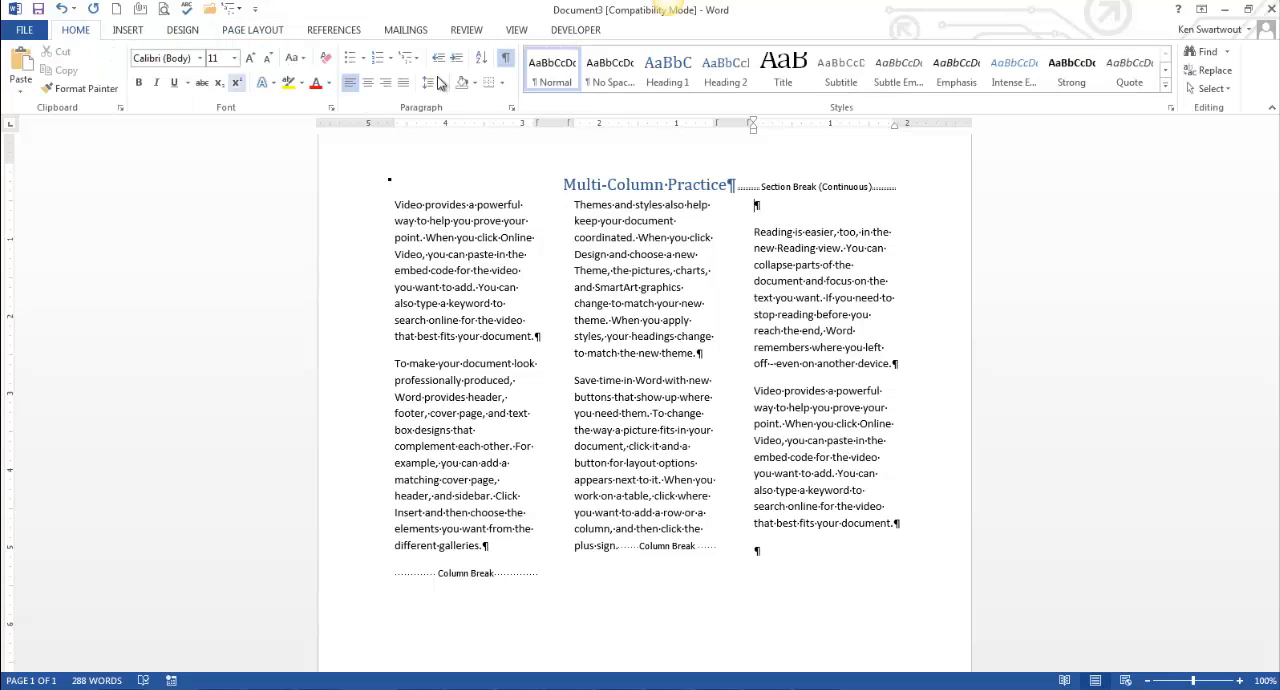
left_click(505, 57)
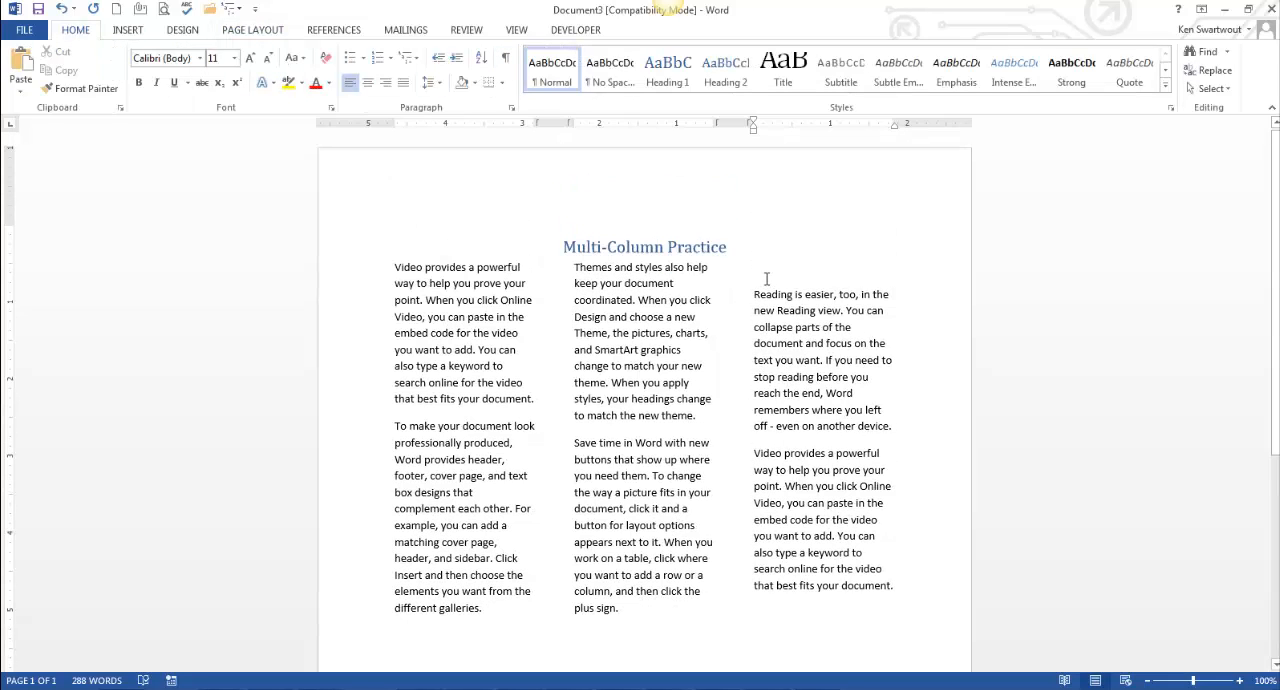
left_click(506, 60)
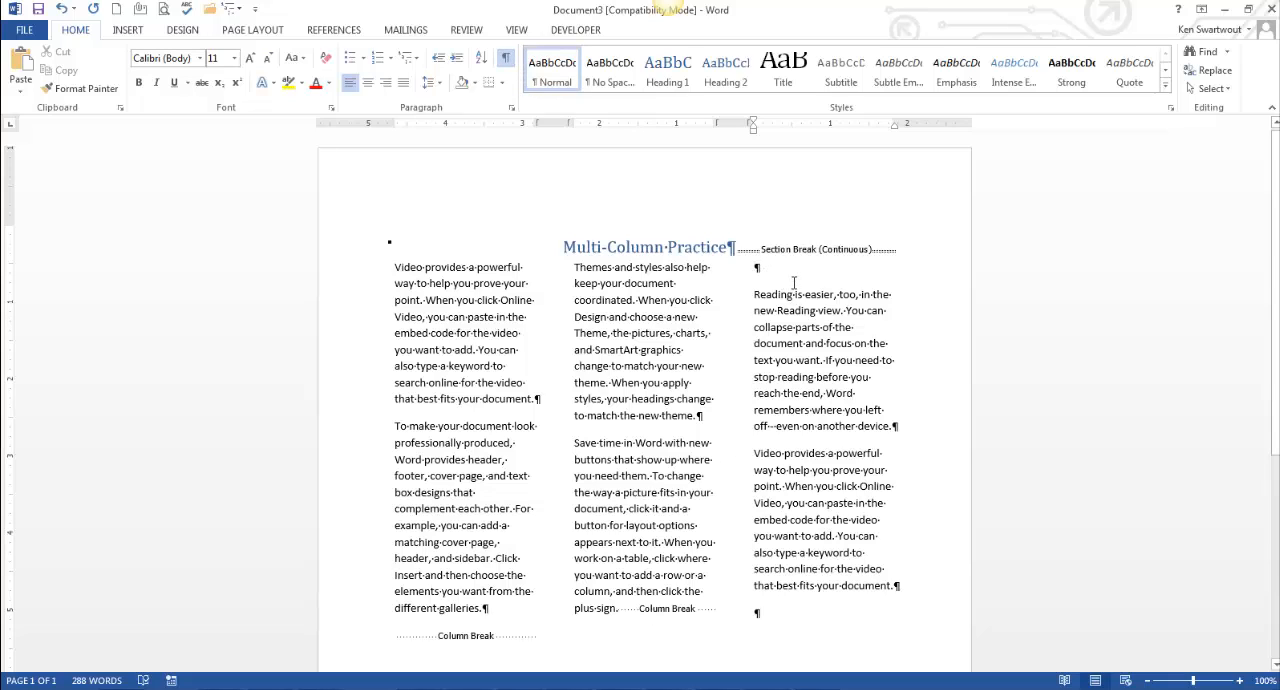
Step: Delete the empty paragraph atop the third column and undo both that deletion and the column break
key("Delete")
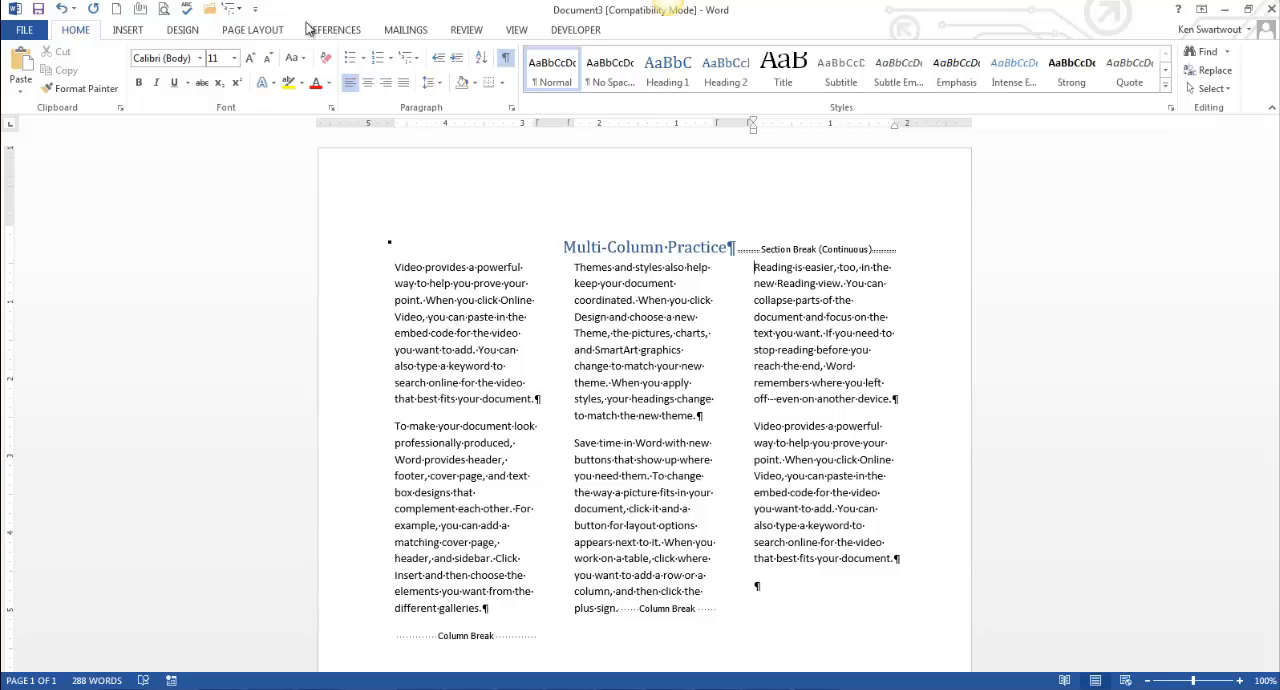
left_click(62, 10)
left_click(62, 10)
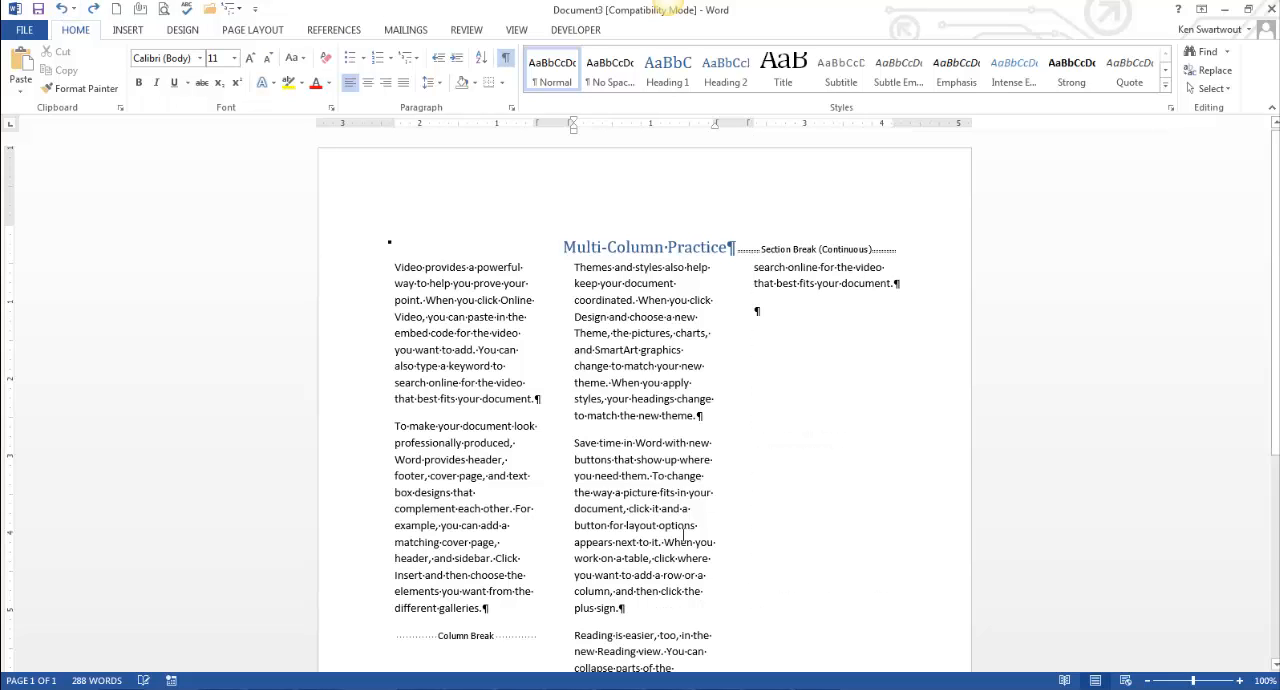
Step: Insert a column break at the start of the "Reading is easier" paragraph
scroll(572, 565, "down", 2)
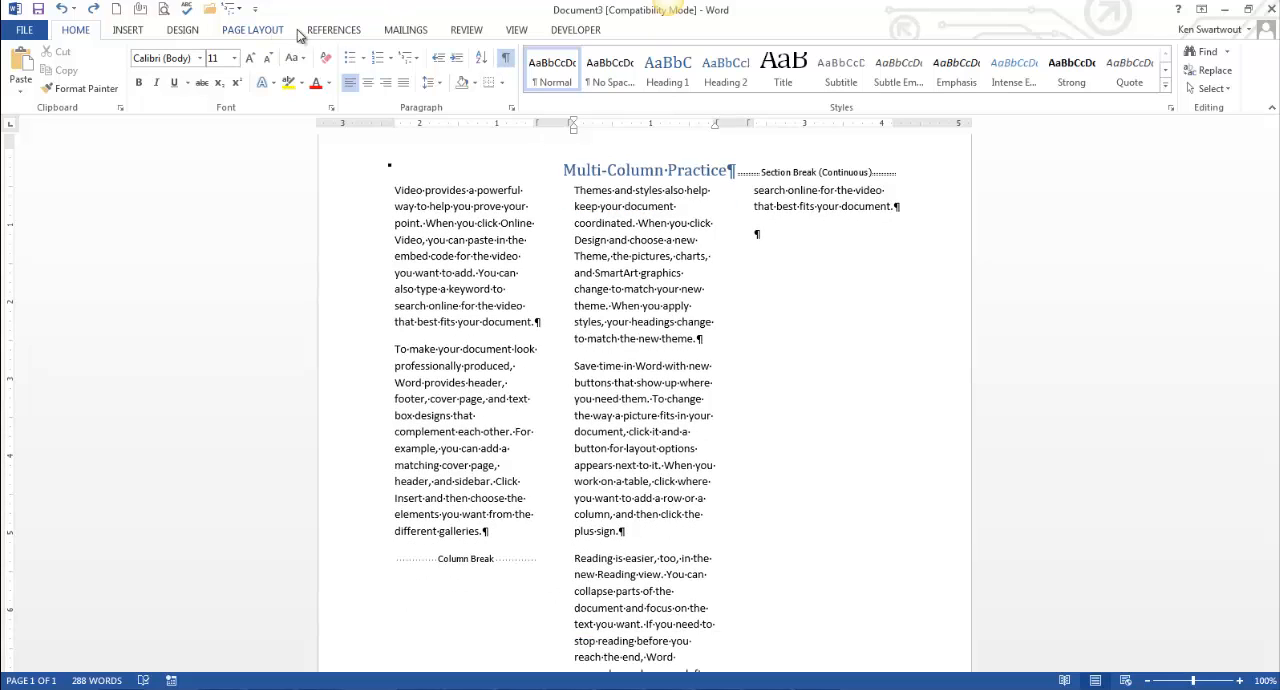
left_click(265, 32)
left_click(200, 51)
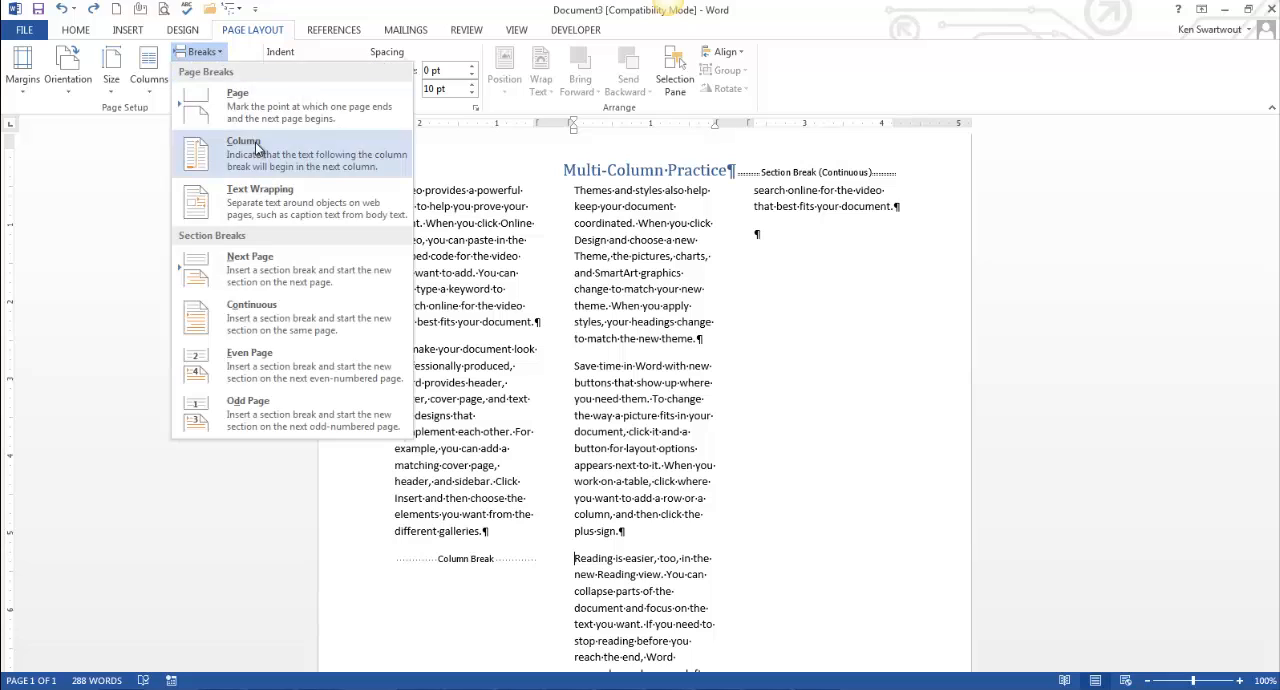
left_click(253, 160)
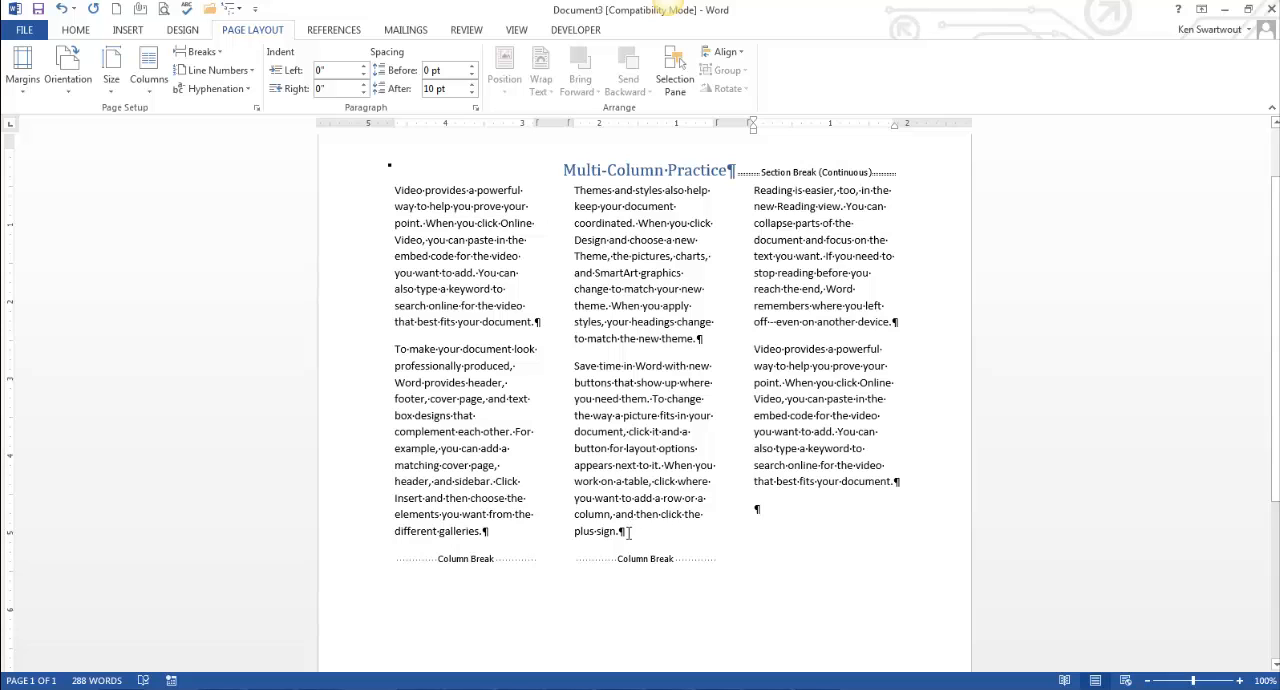
Step: Add a line between the three columns of the body text section
scroll(792, 398, "down", 1)
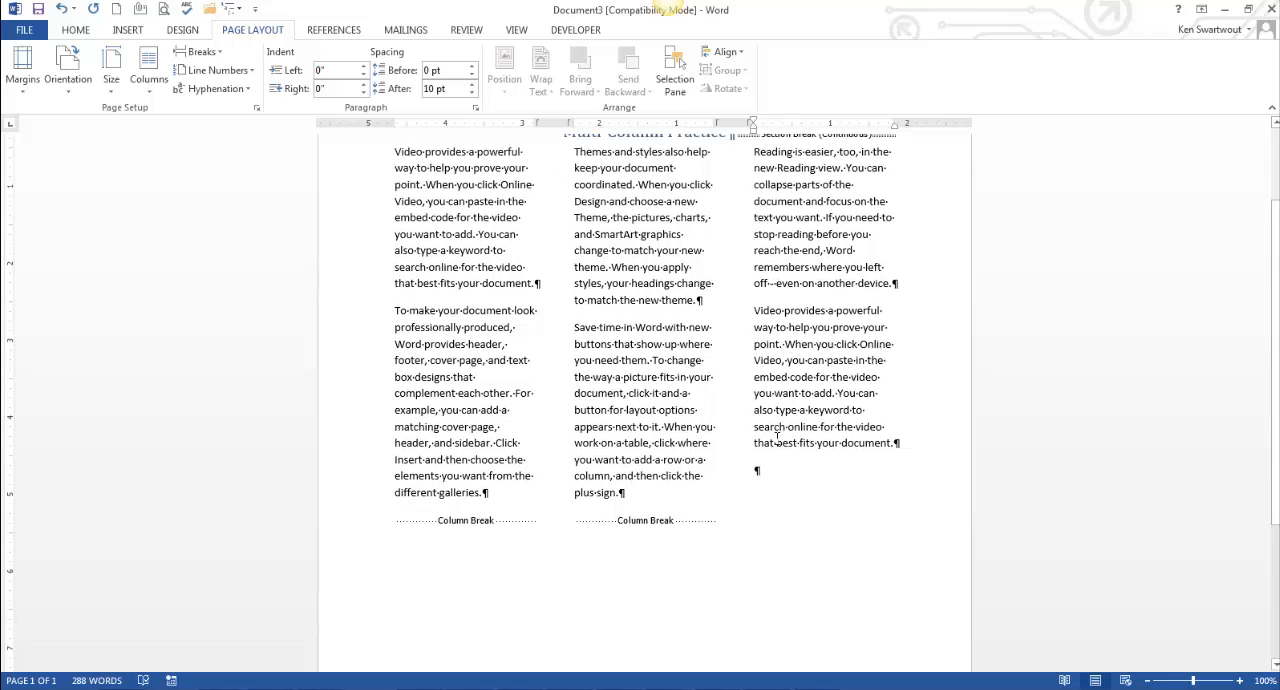
scroll(791, 400, "up", 1)
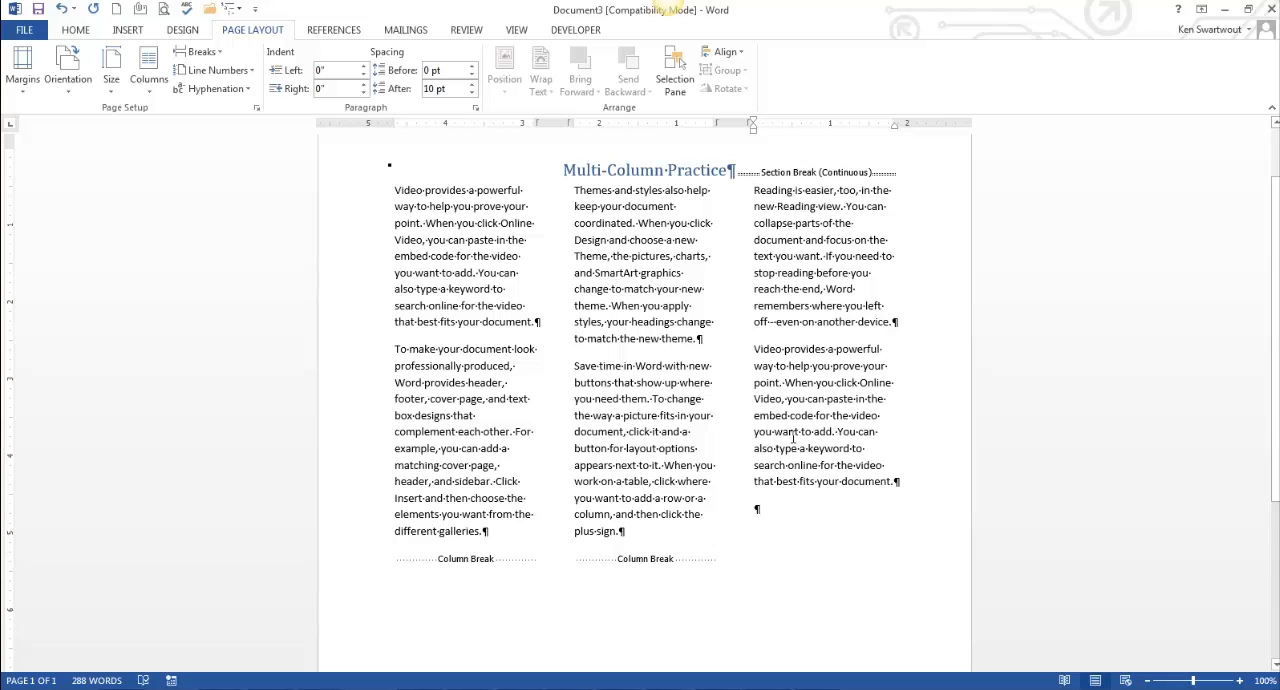
left_click(659, 444)
scroll(678, 433, "up", 1)
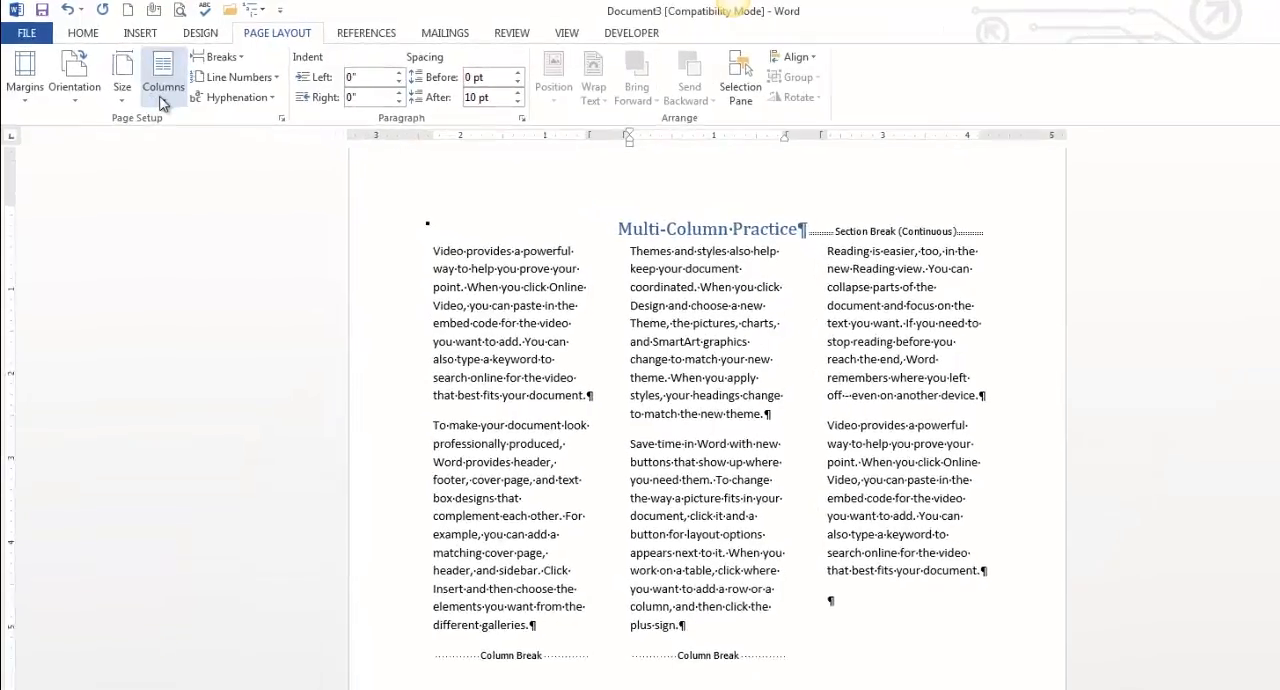
left_click(163, 100)
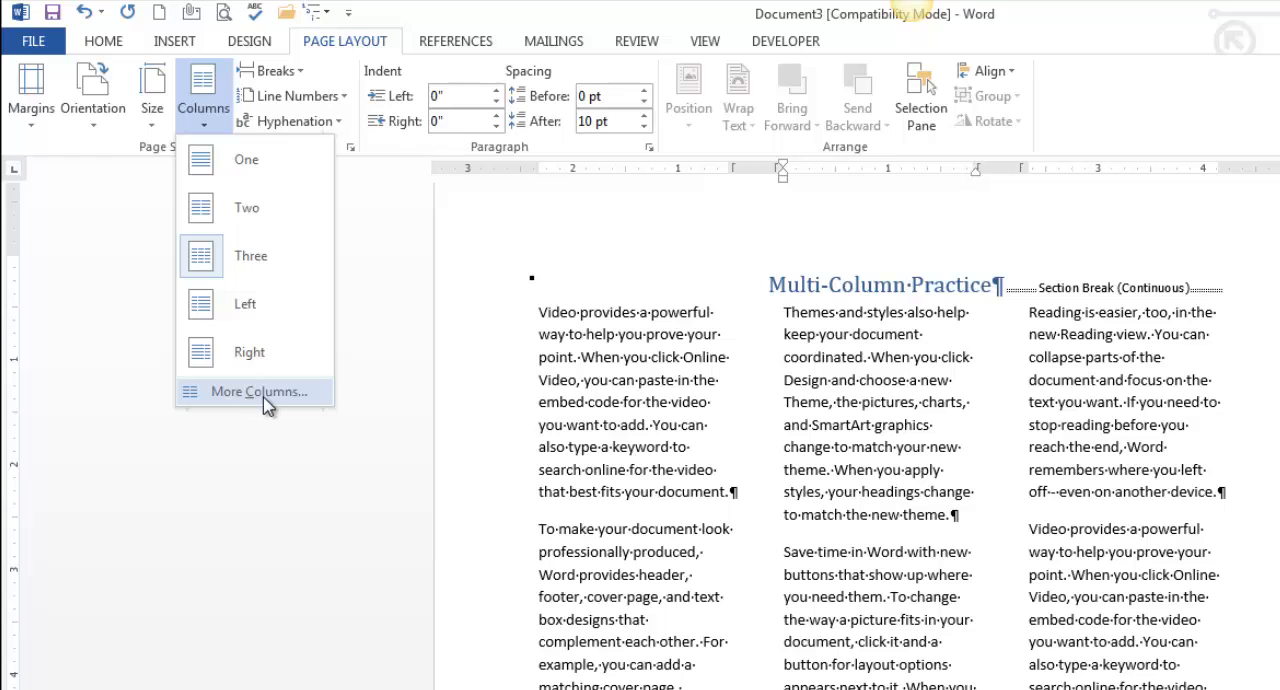
left_click(268, 403)
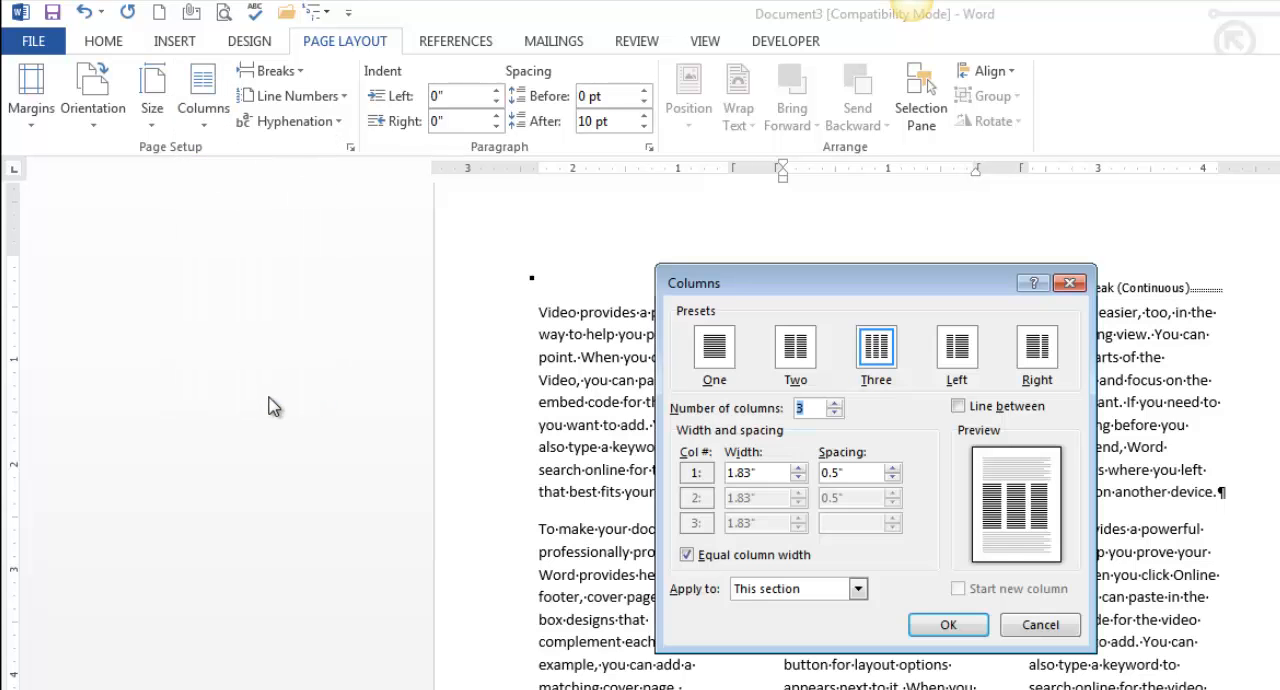
left_click(959, 407)
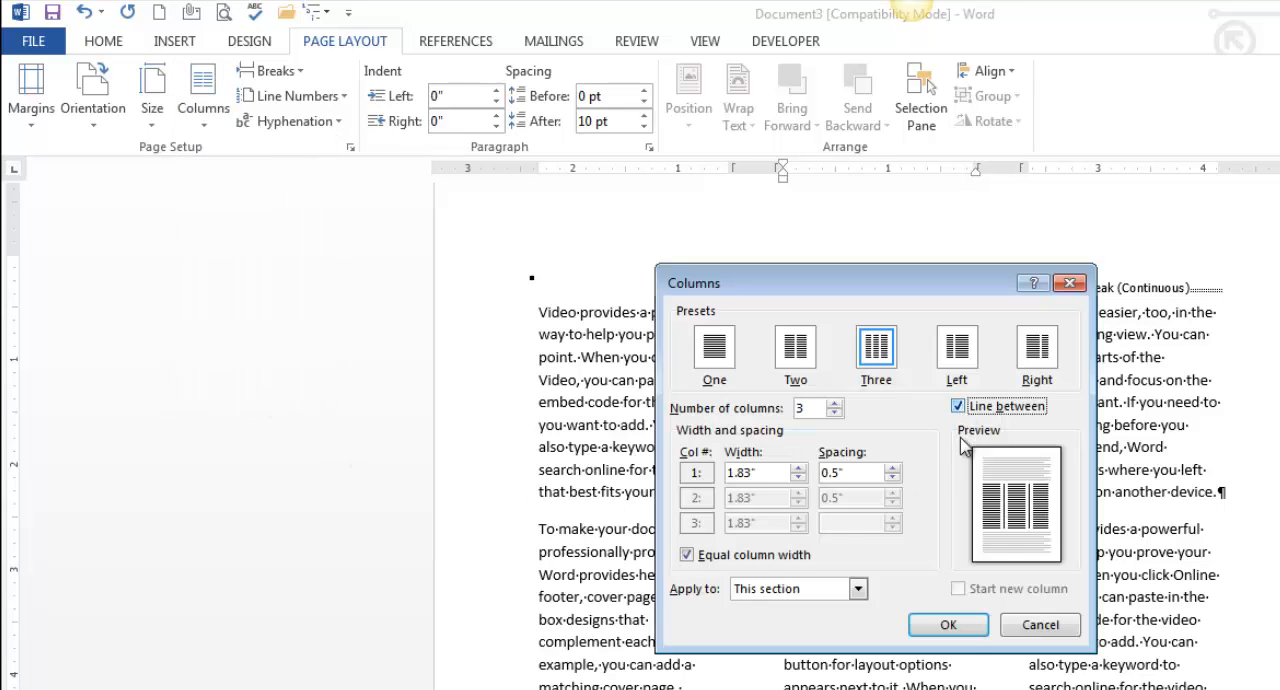
left_click(952, 630)
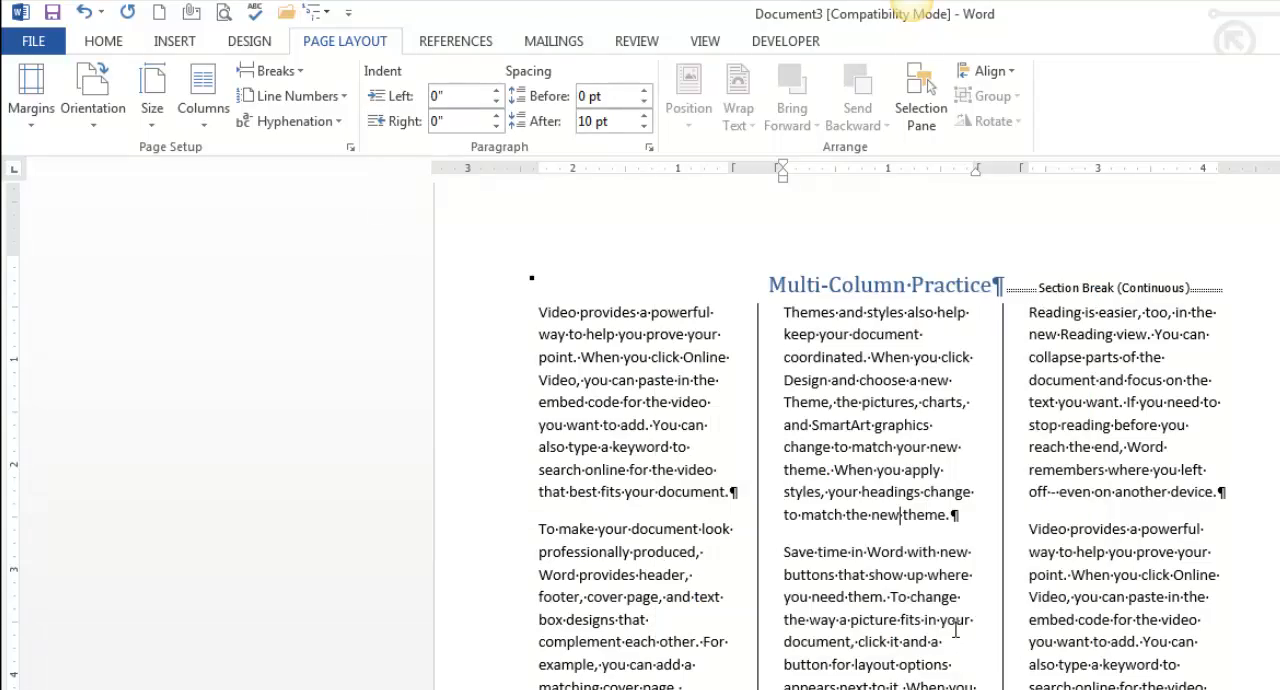